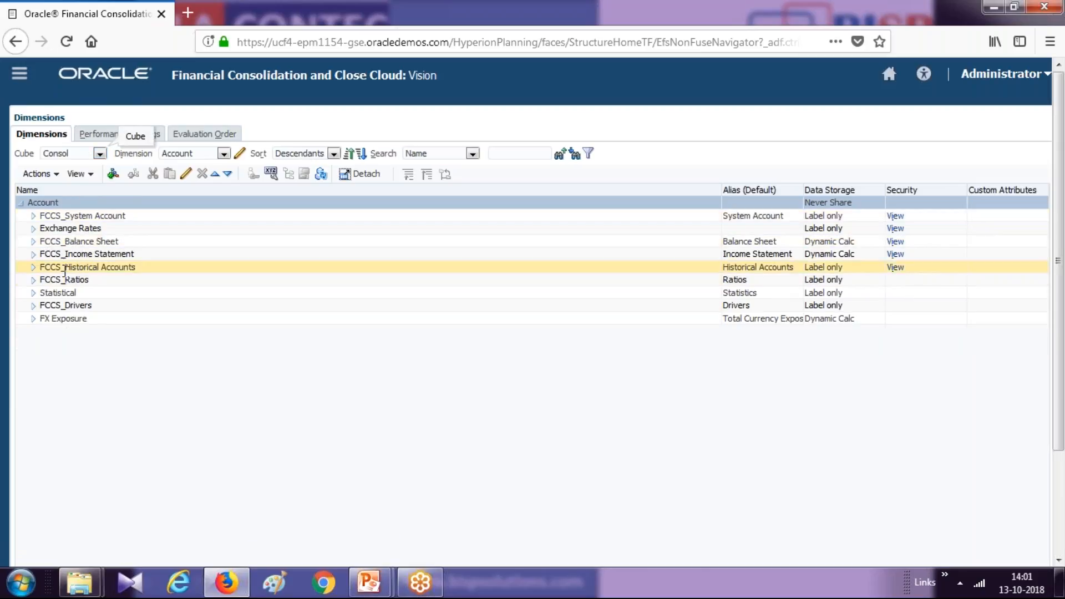
Expand the Account hierarchy through FCCS_Balance Sheet, Traditional Approach, Total Assets and Current Assets to show the members of FCCS_Cash And Cash Equivalents.
click(33, 242)
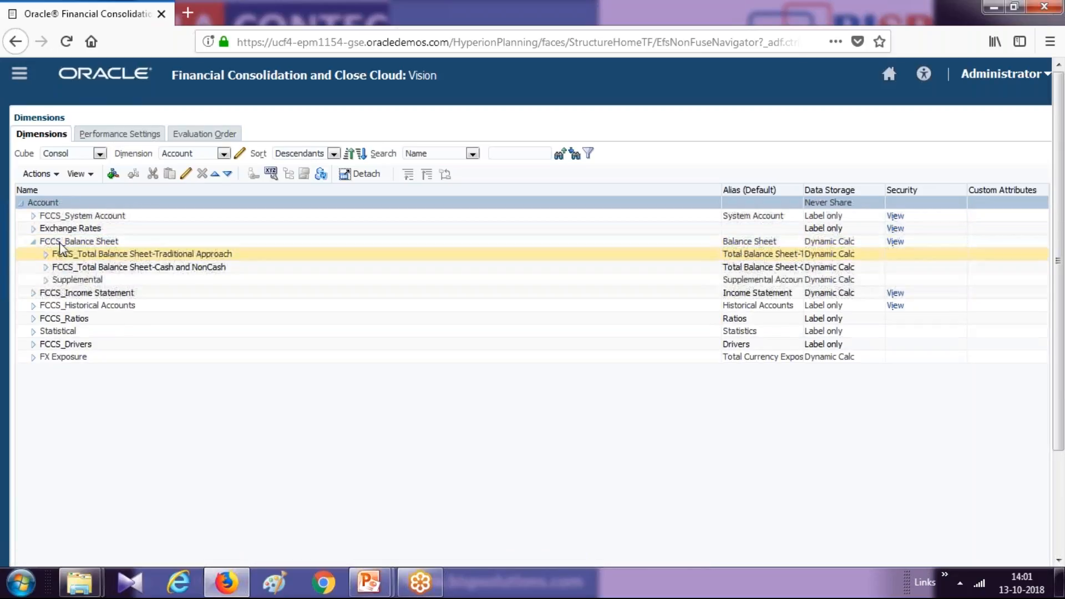
click(47, 255)
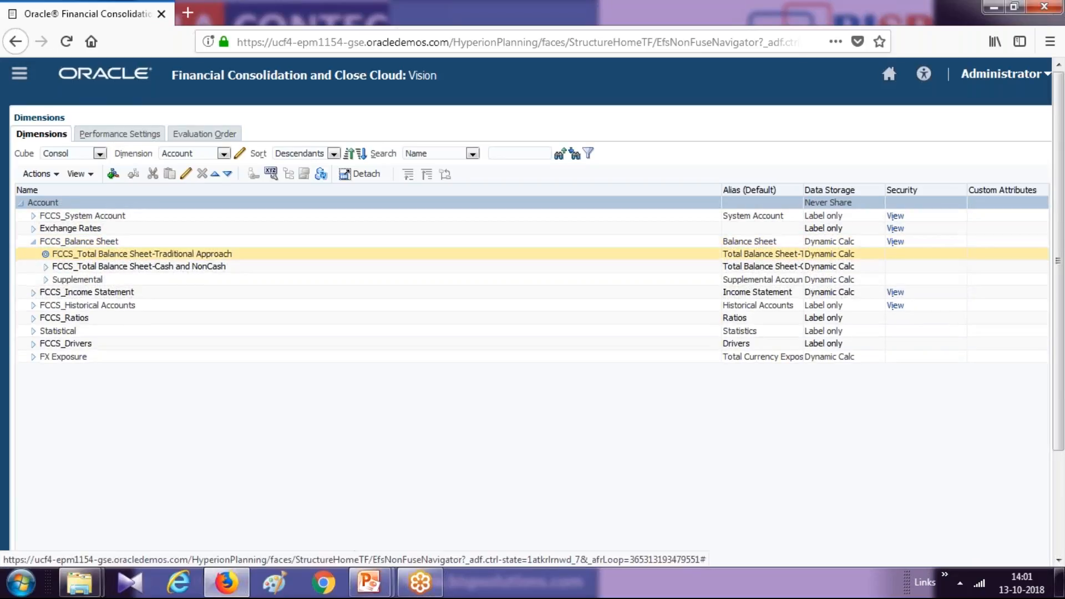
click(58, 267)
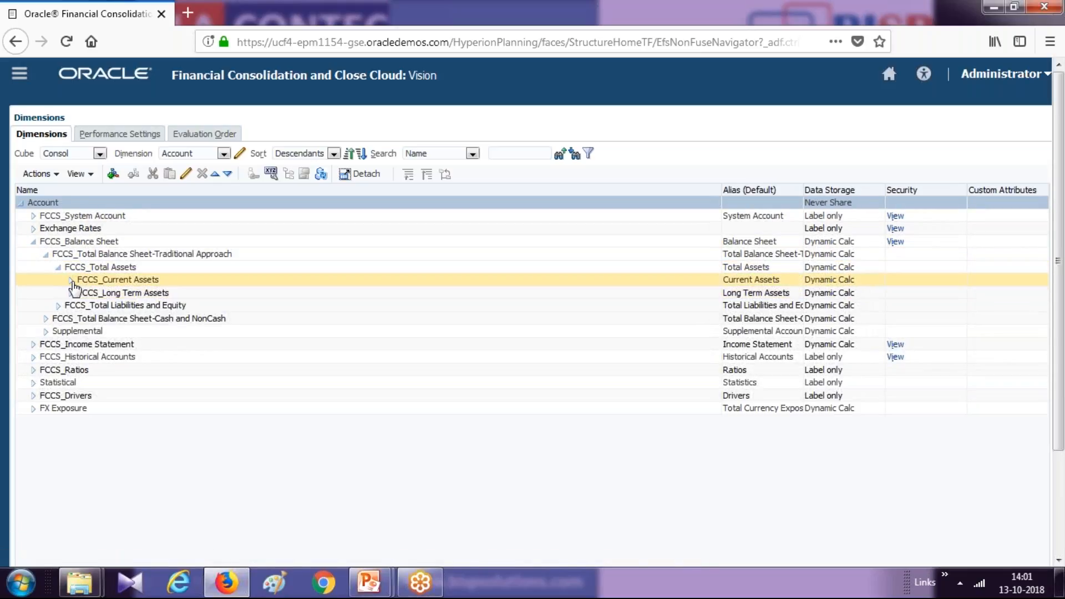
click(70, 280)
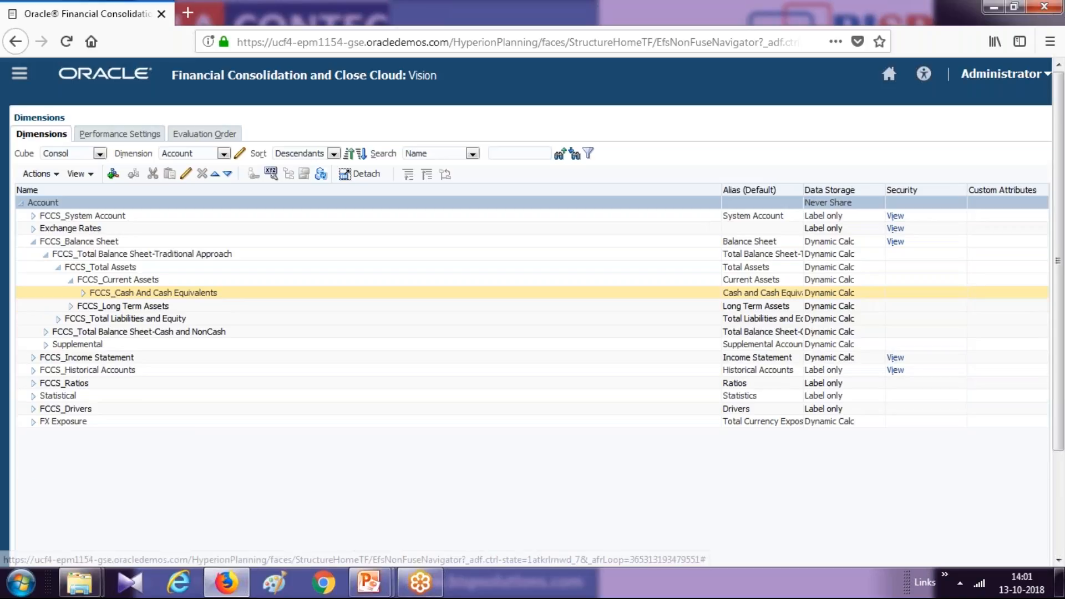
click(83, 293)
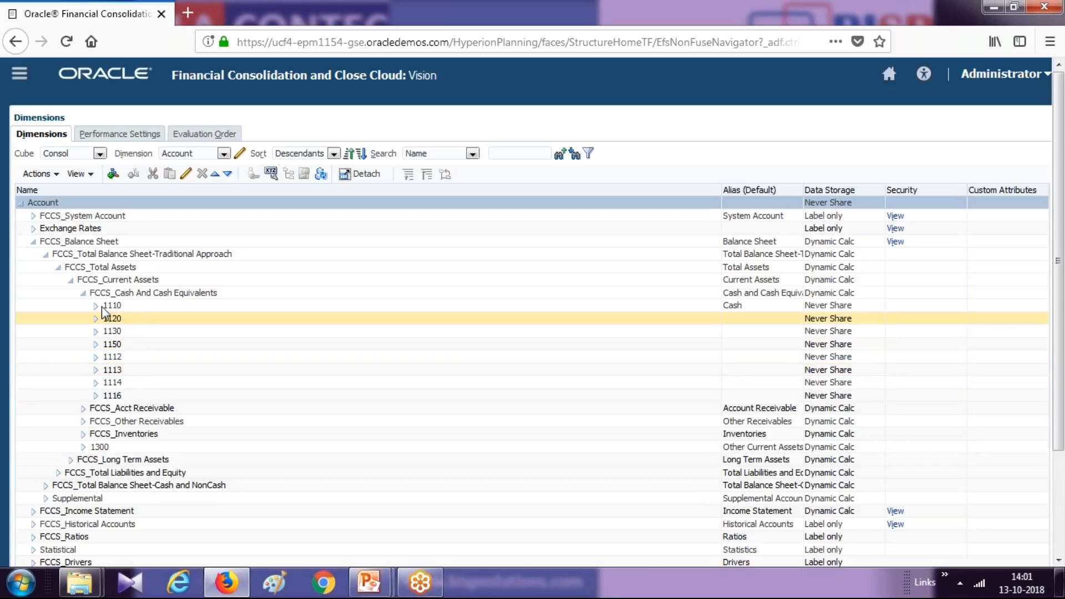
Collapse the expanded cash and total assets branches back to FCCS_Total Balance Sheet-Traditional Approach.
click(83, 292)
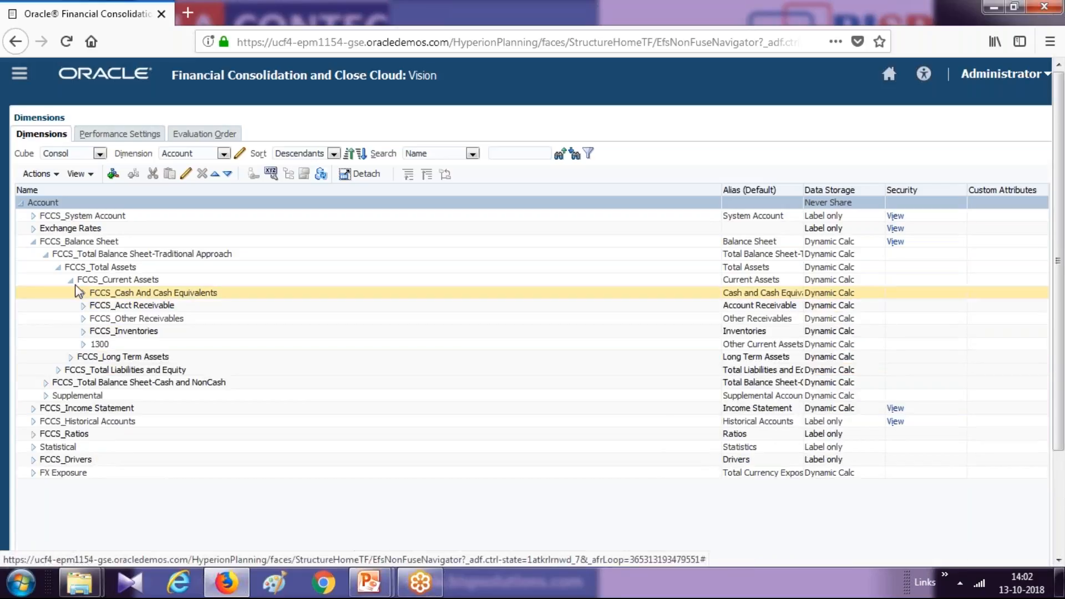
click(61, 277)
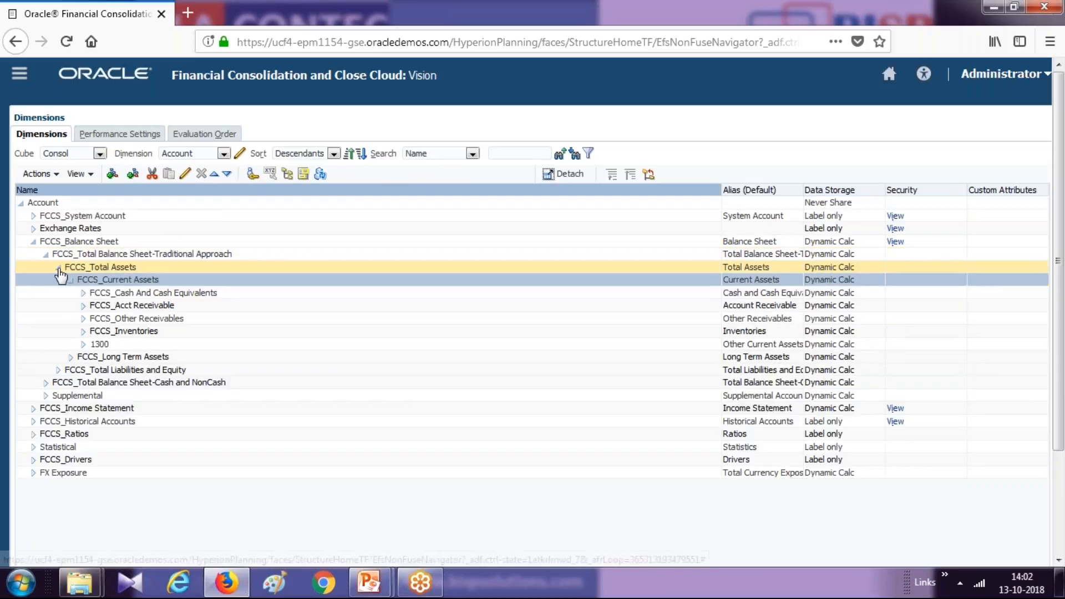
click(58, 267)
click(45, 254)
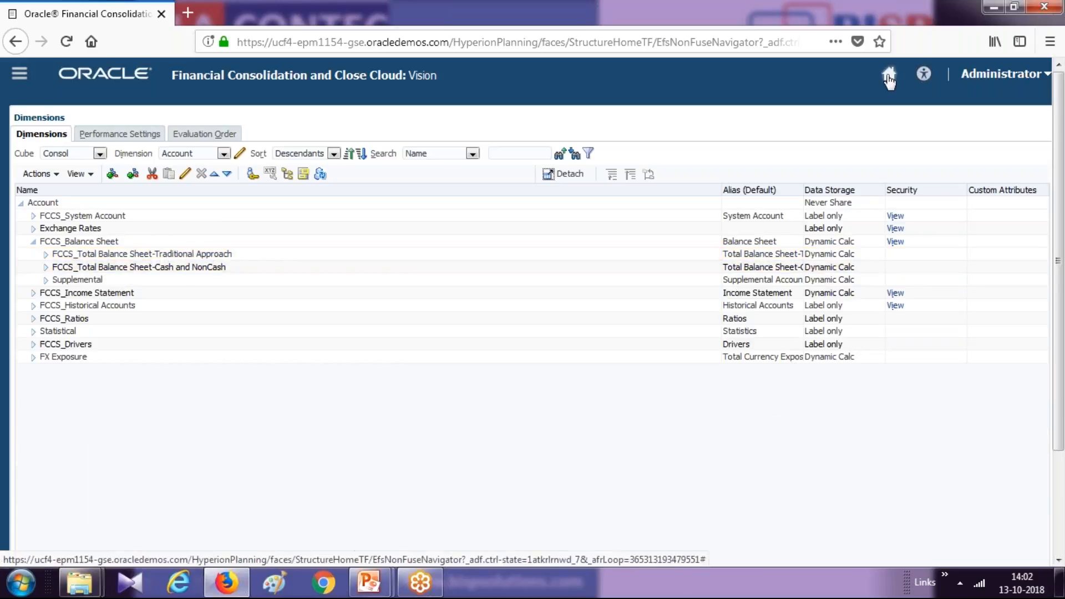
Return to the home page and open the Dimensions list in the Application overview.
click(889, 77)
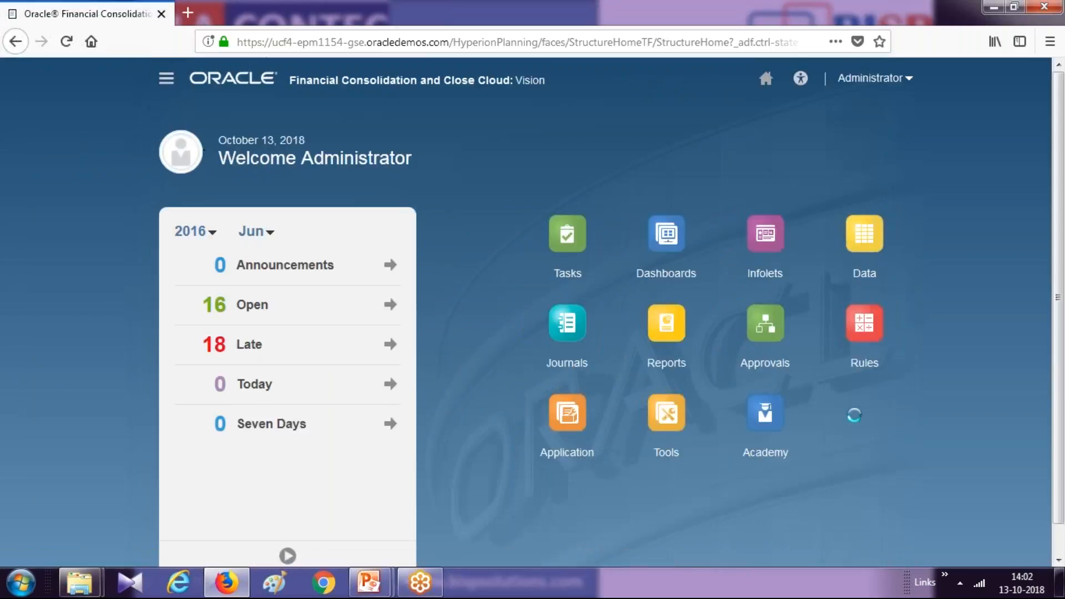
scroll(854, 415, down, 1)
click(567, 421)
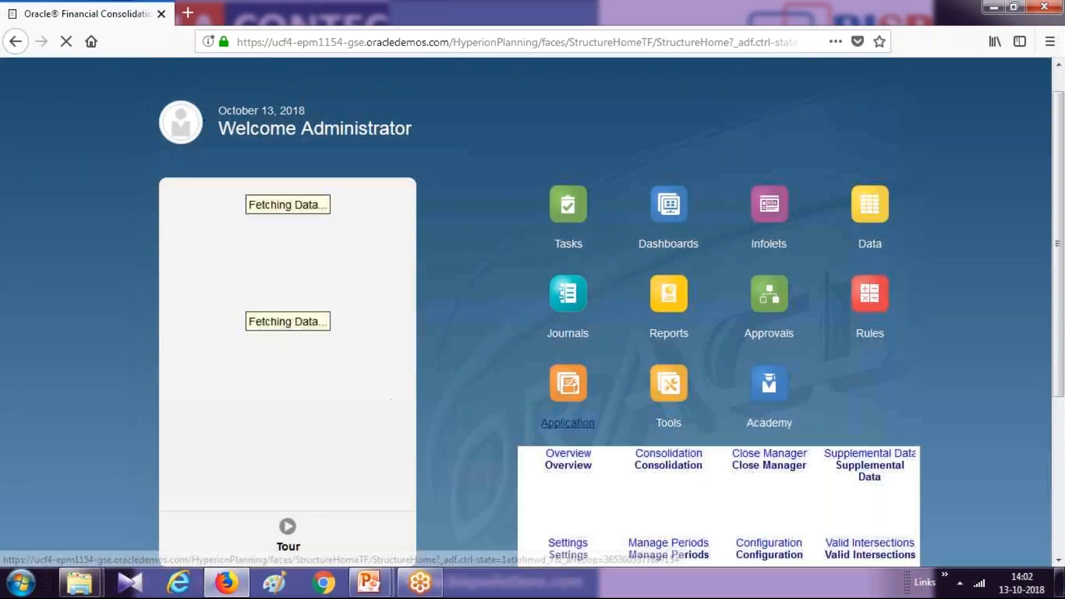
scroll(798, 334, down, 5)
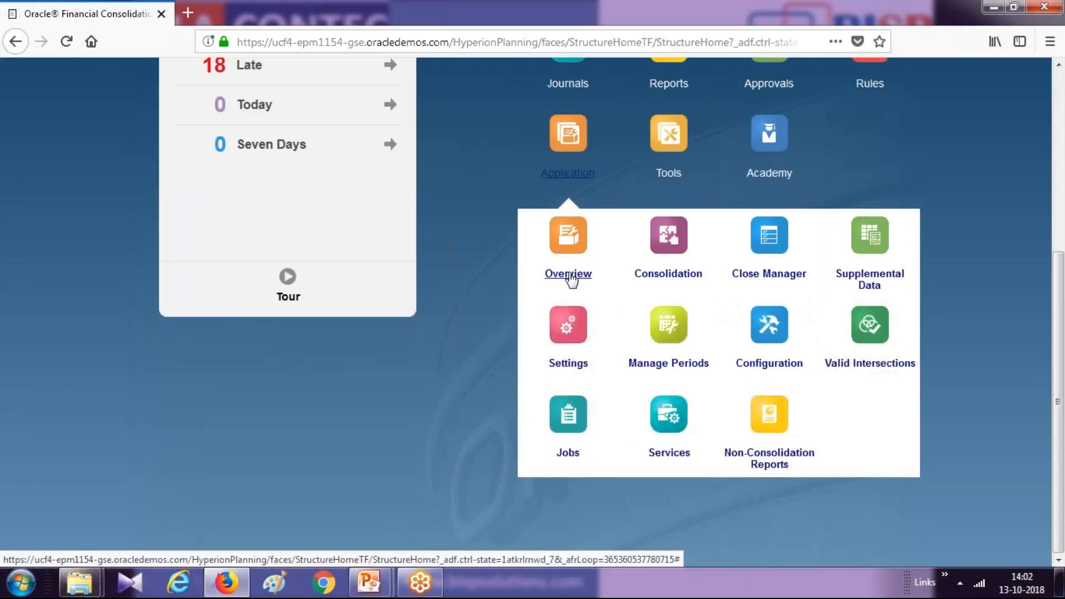
click(568, 274)
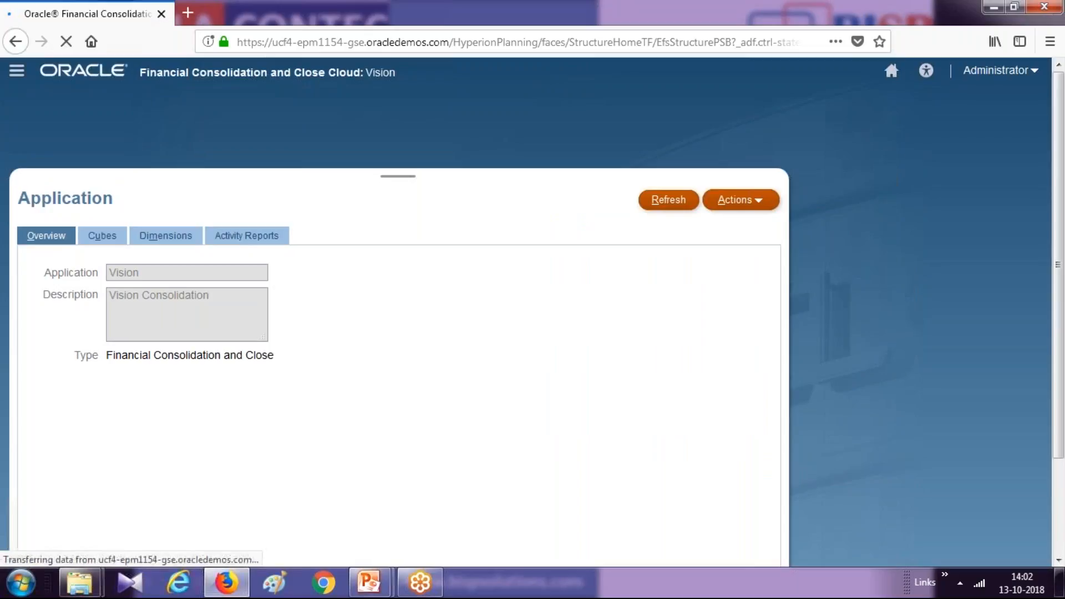
click(150, 236)
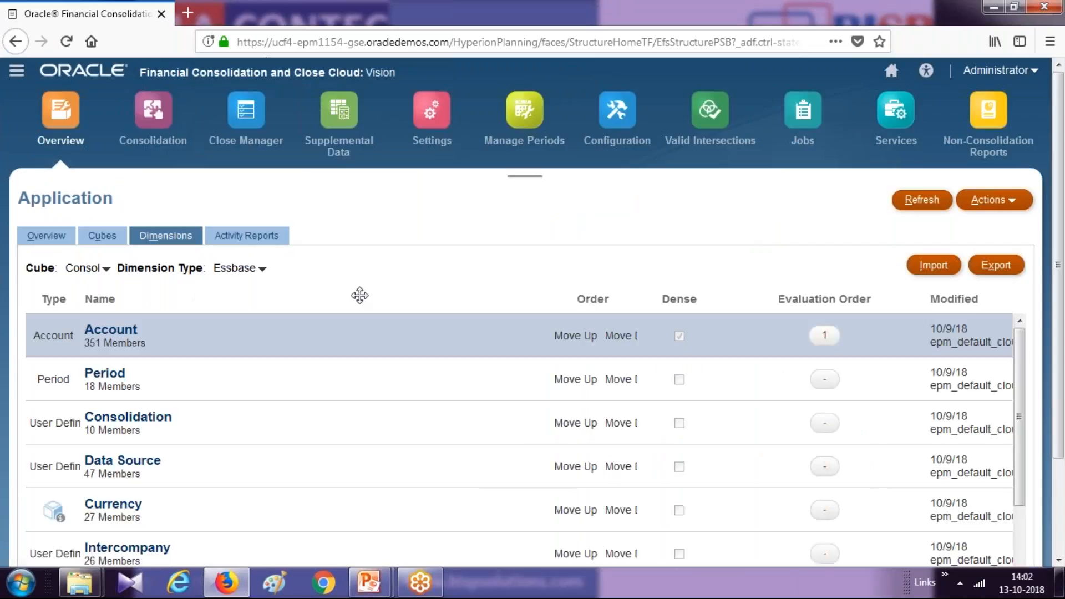
Create a new metadata export to the Local location with only the Account dimension selected.
scroll(256, 224, down, 2)
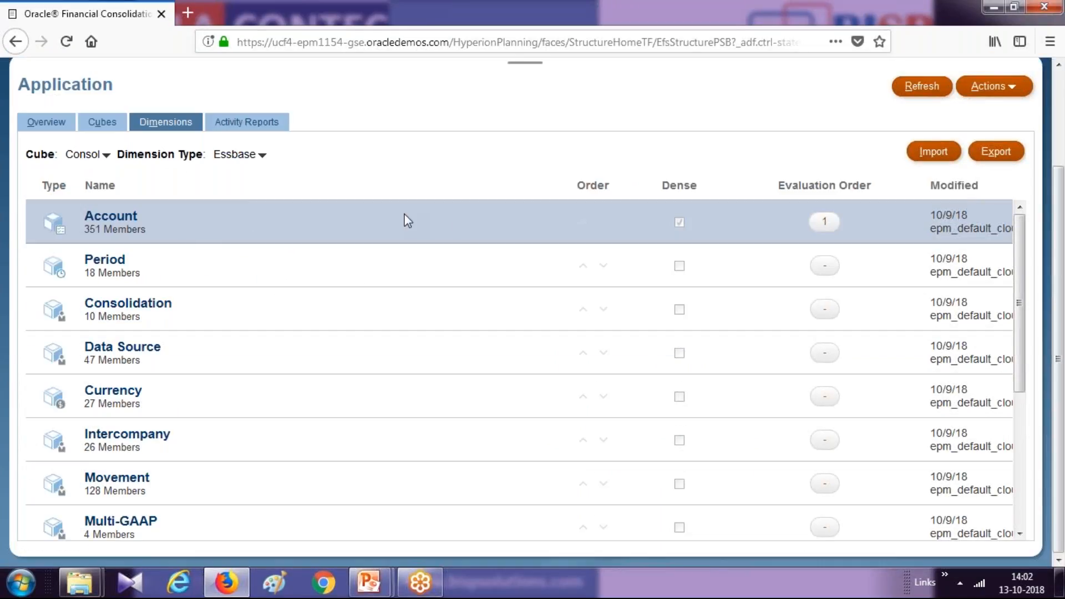
click(994, 153)
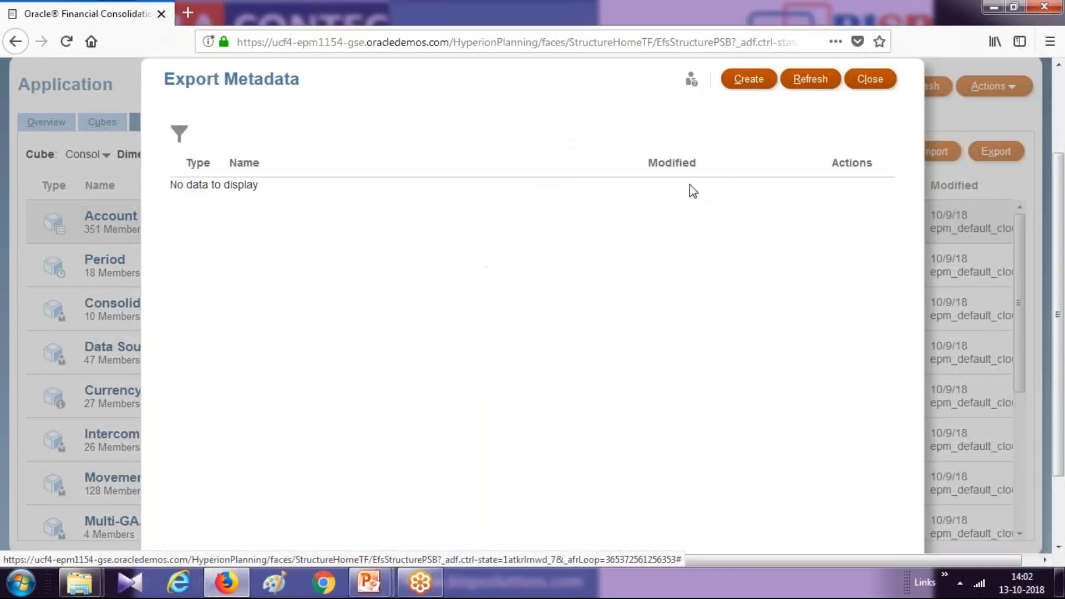
click(743, 81)
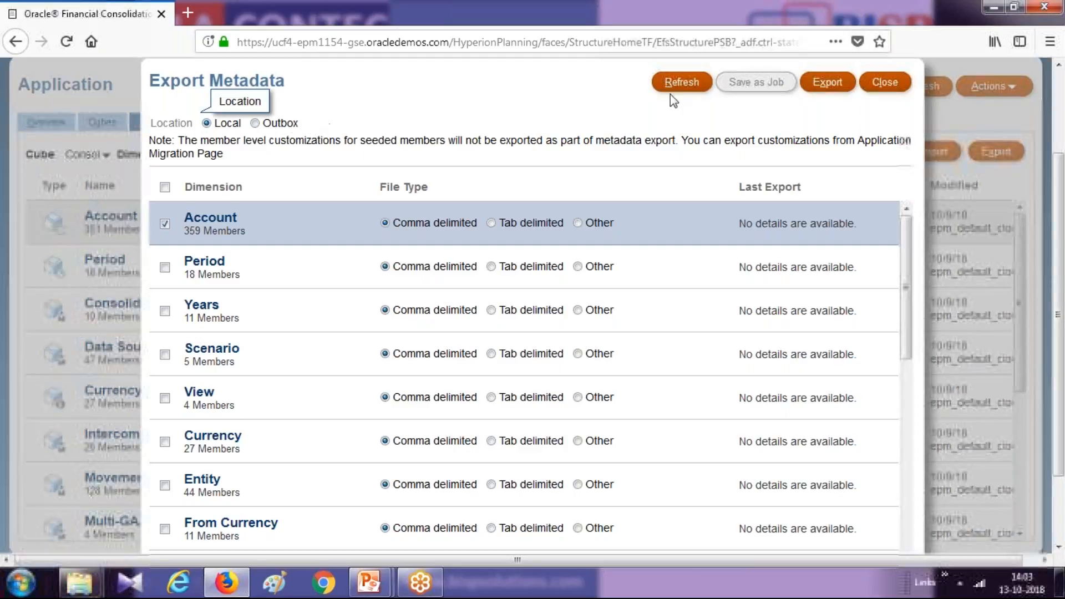
Export the Account dimension as a tab-delimited file and save the resulting zip file.
click(823, 83)
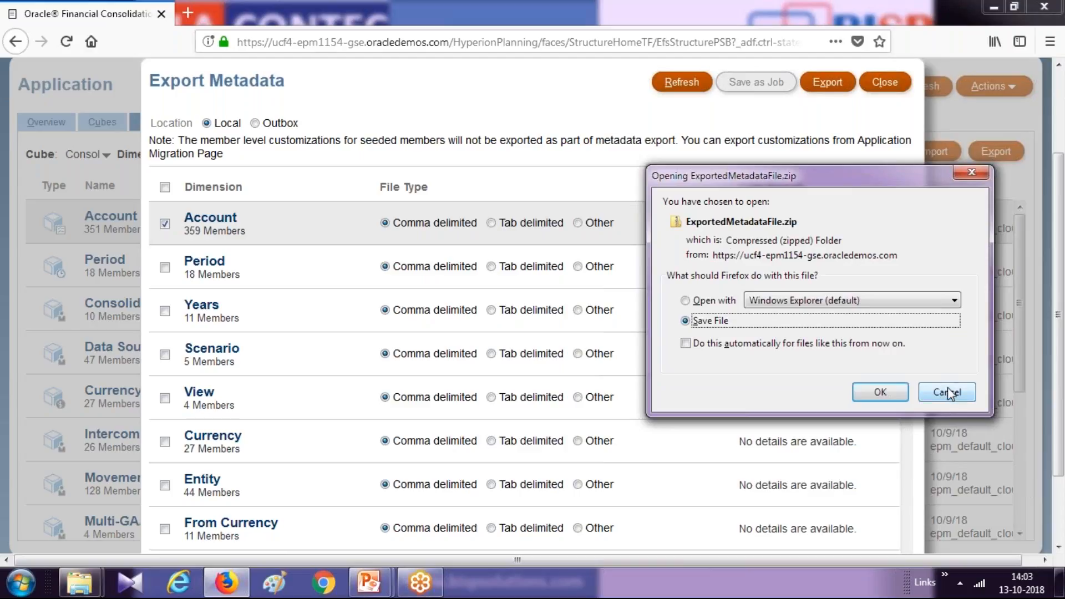
click(945, 391)
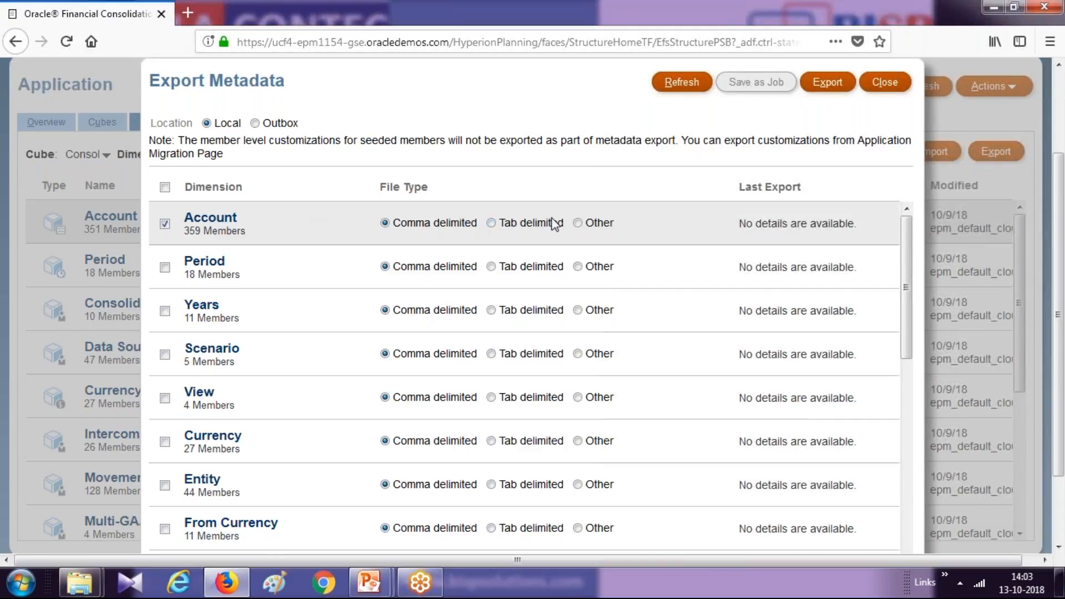
click(491, 222)
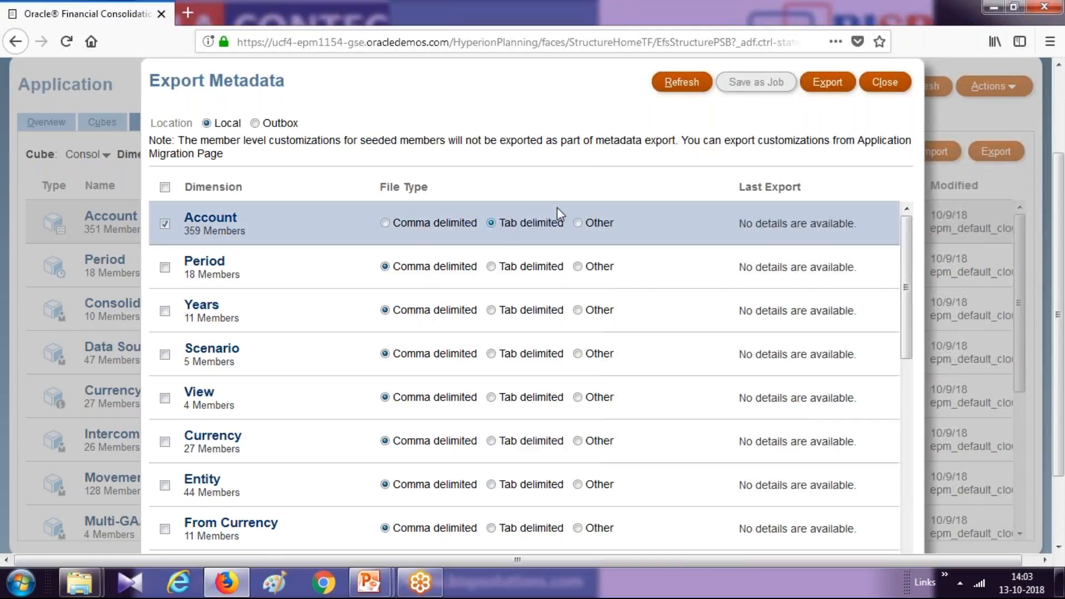
click(830, 85)
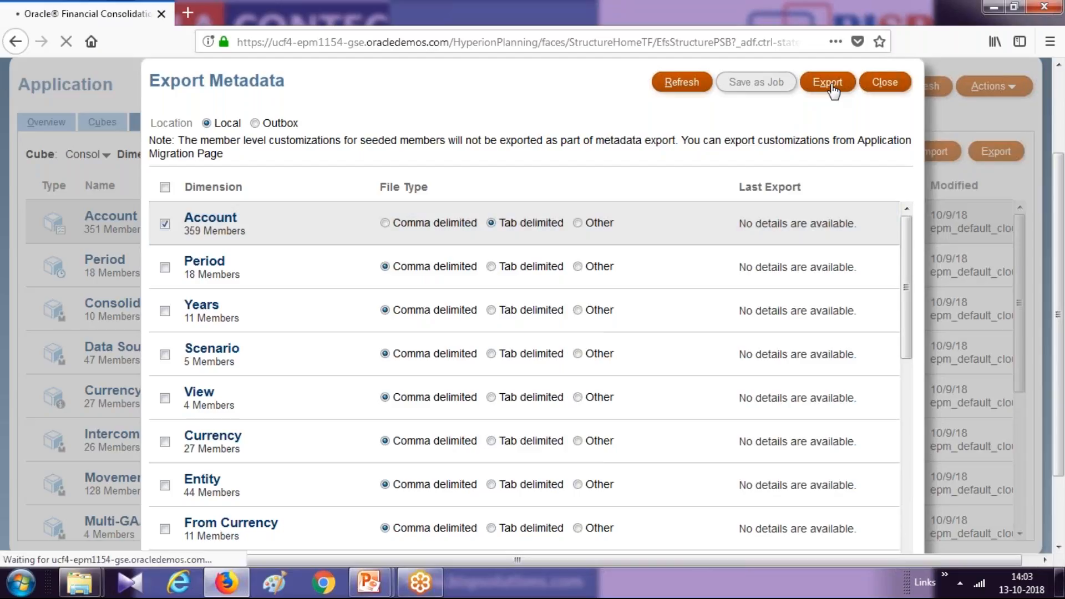
click(887, 391)
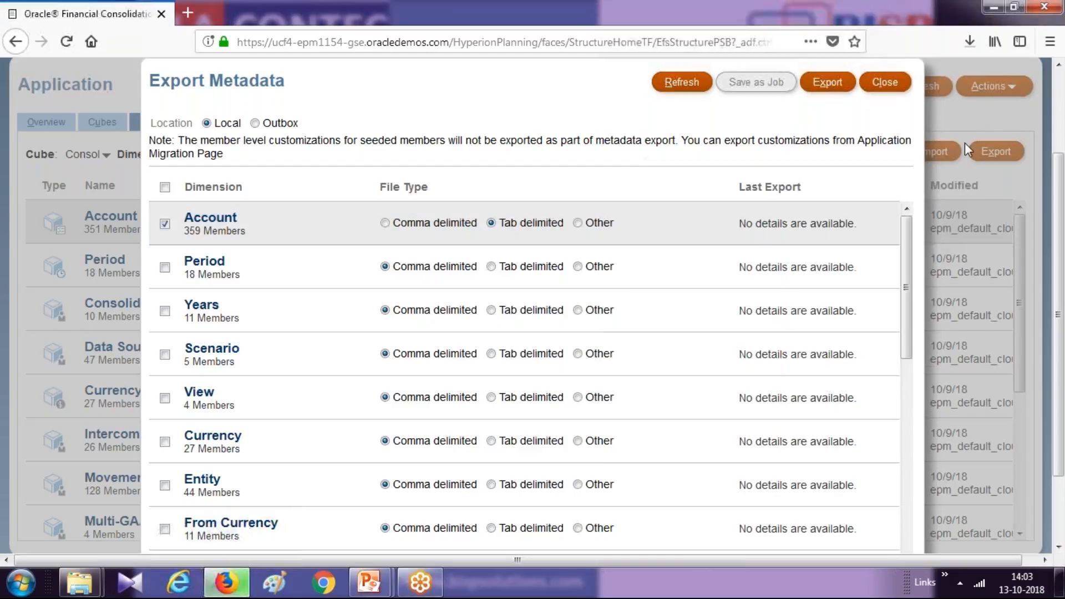
Copy the downloaded ExportedMetadataFile(4).zip from the Downloads folder into the Cloud EPM FCCS folder containing the PowerPoint files.
click(970, 44)
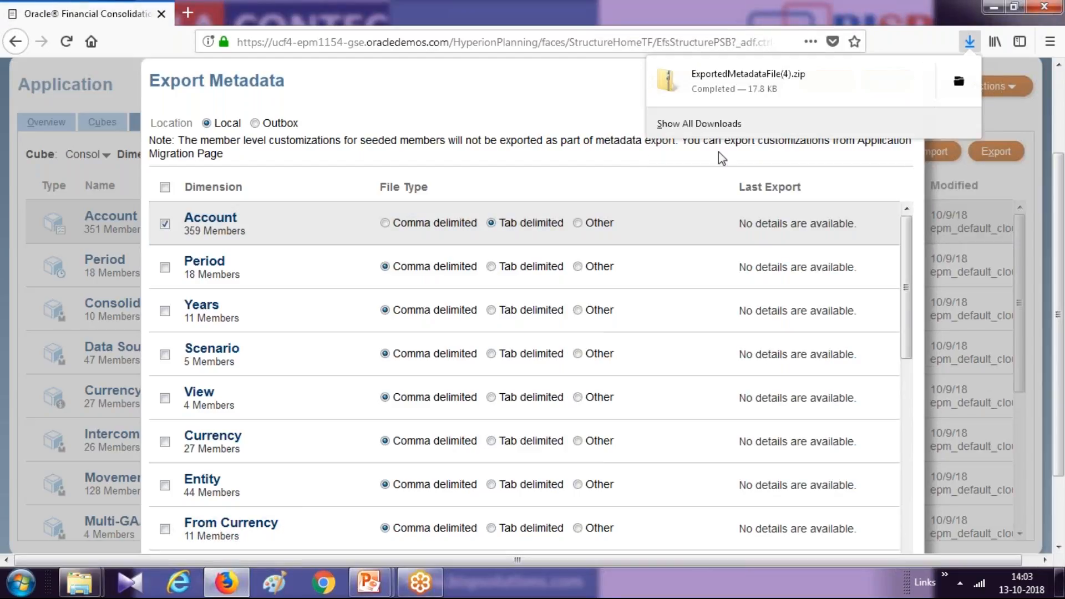
click(957, 84)
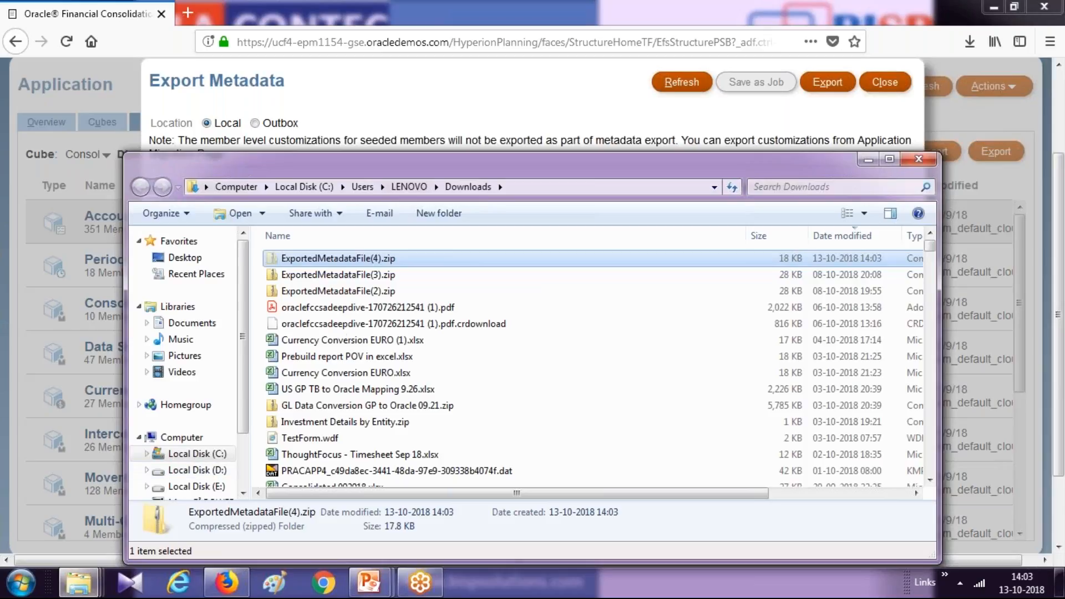
click(81, 588)
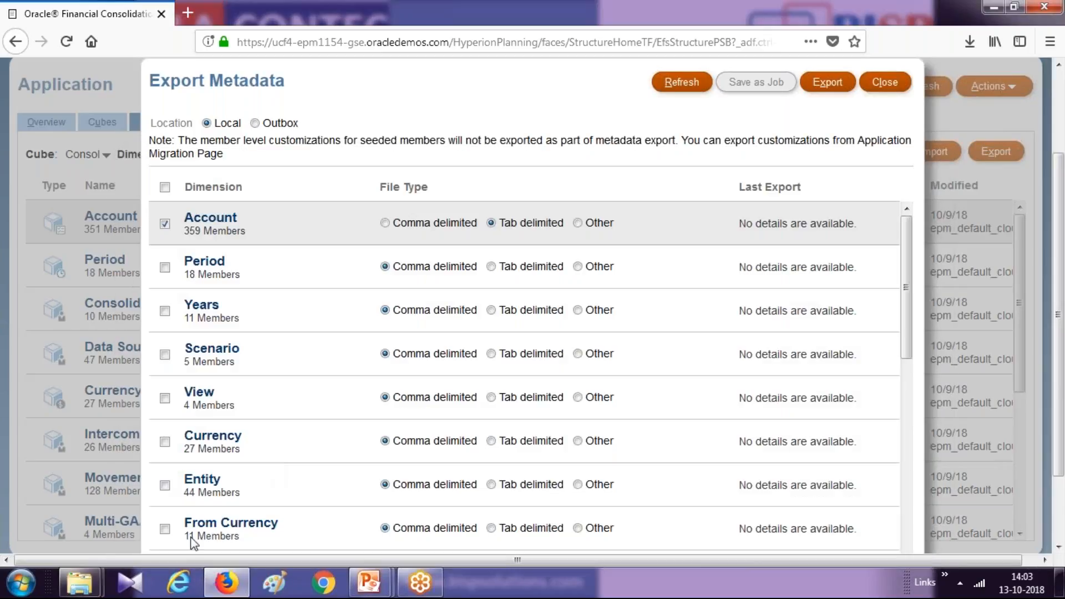
mouse_move(80, 589)
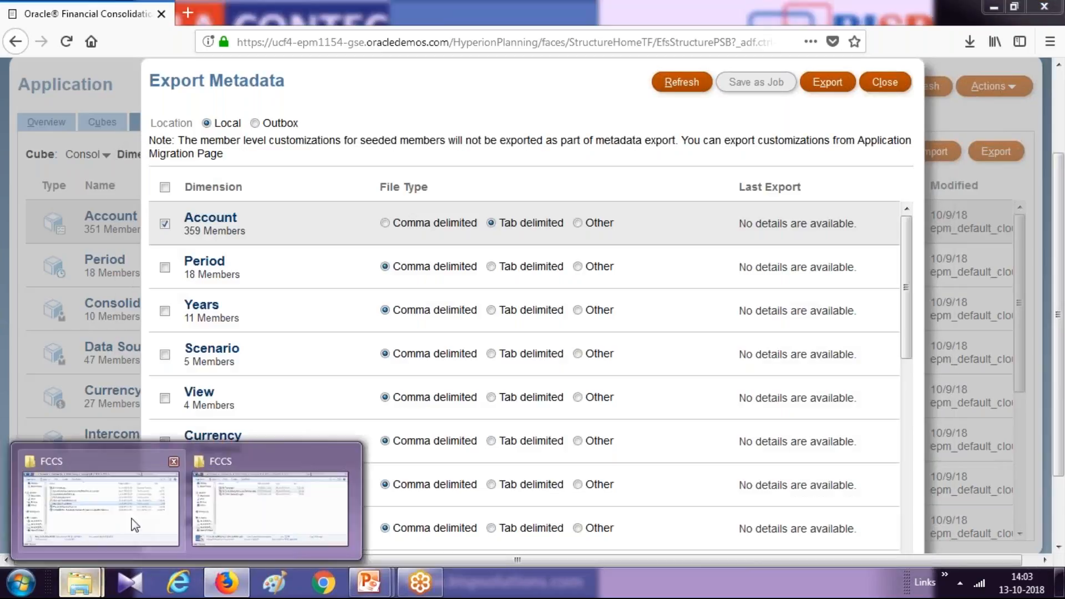
click(228, 510)
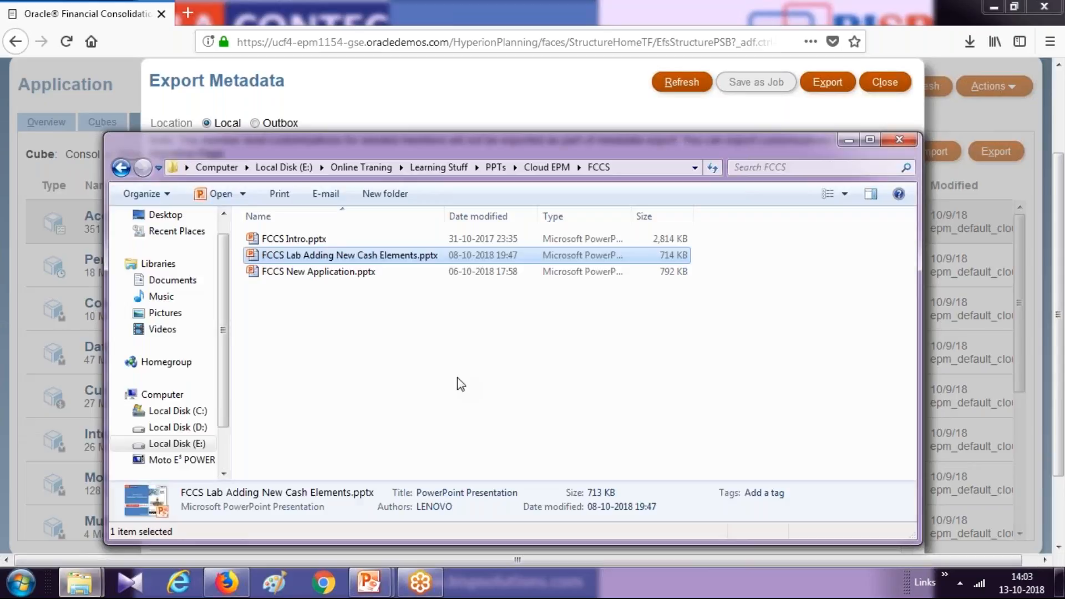
key(ctrl+v)
Extract ExportedMetadataFile(4).zip directly into the FCCS folder with 7-Zip.
right_click(366, 239)
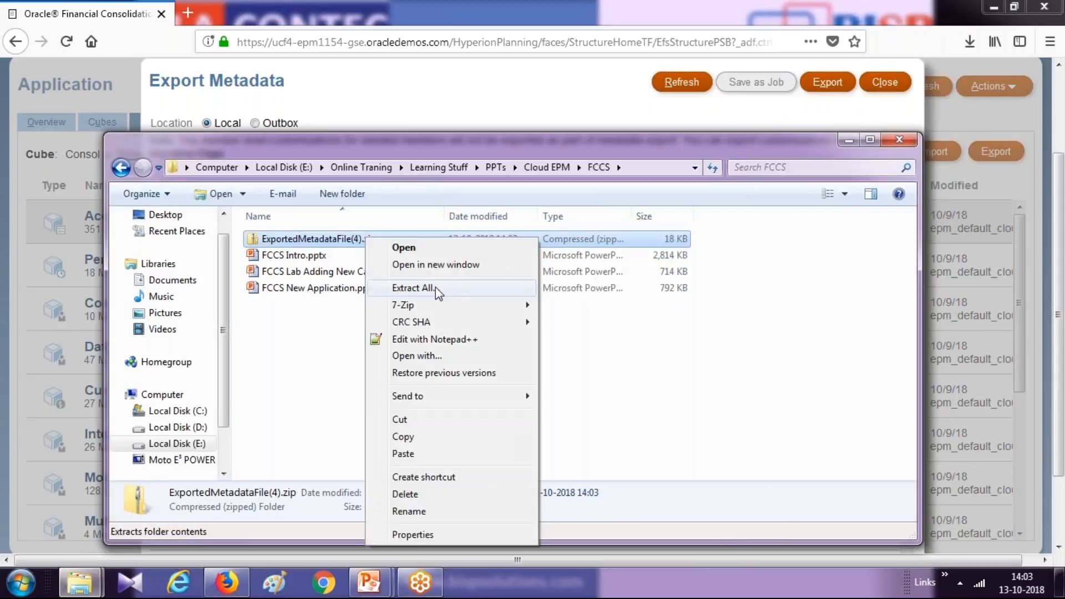
mouse_move(527, 305)
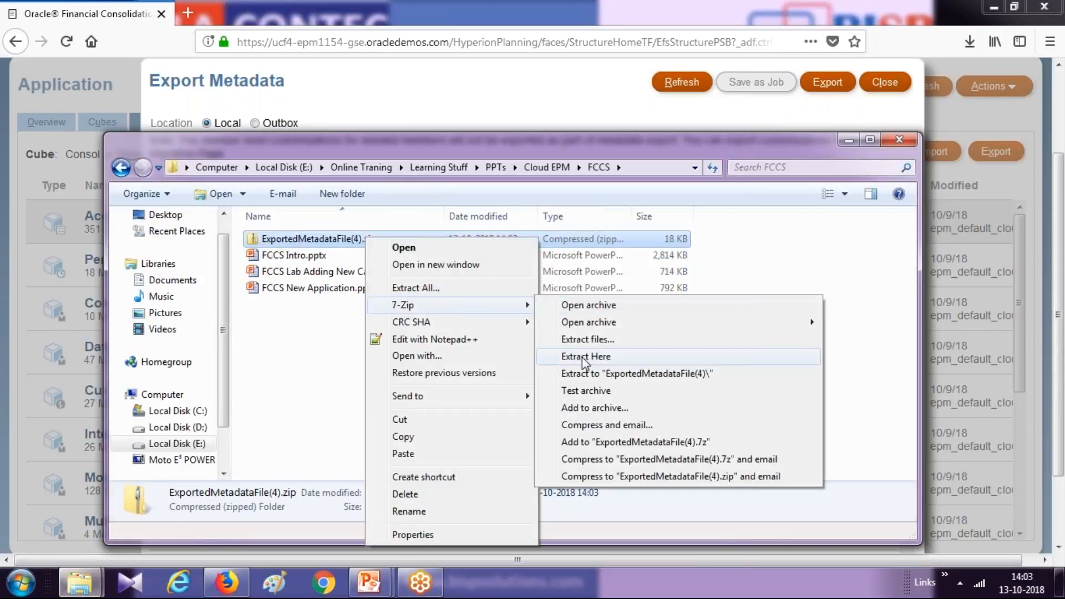
click(585, 357)
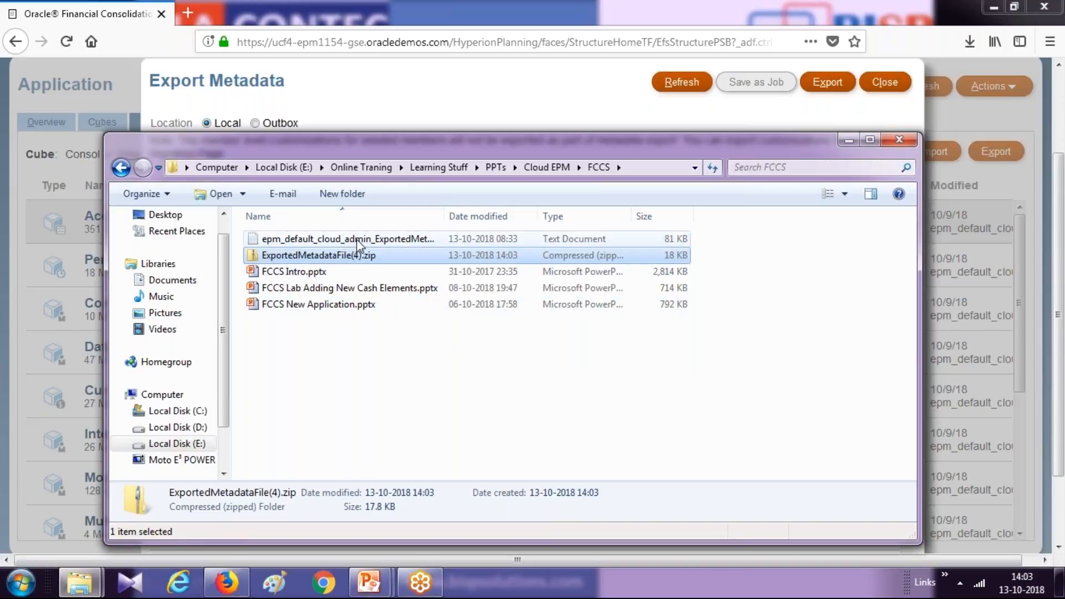
Open the extracted text file epm_default_cloud_admin_ExportedMetadata_Account.txt in Microsoft Excel.
right_click(357, 240)
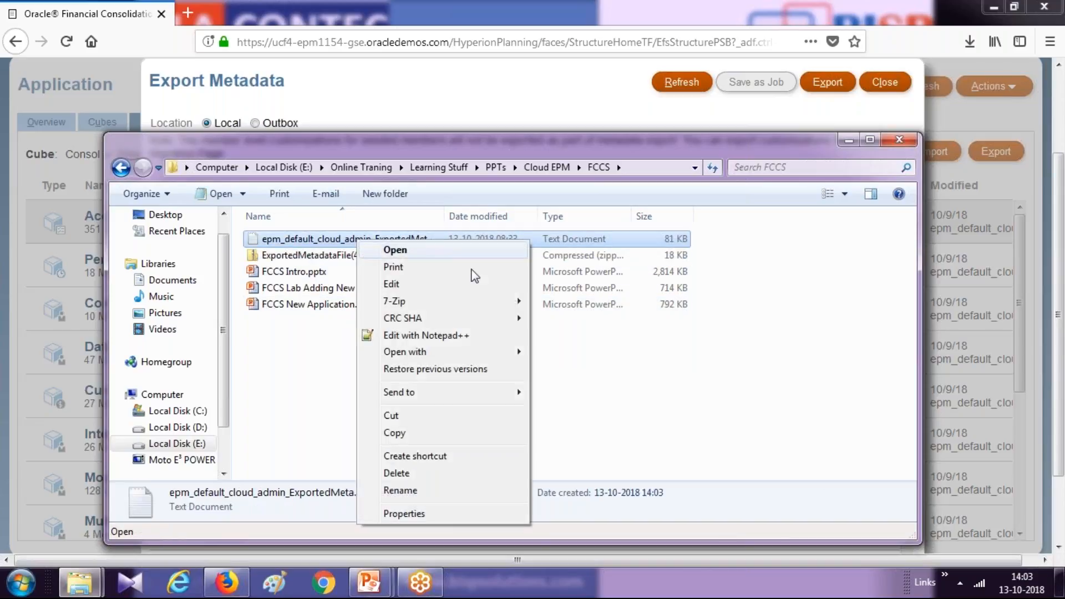
mouse_move(509, 356)
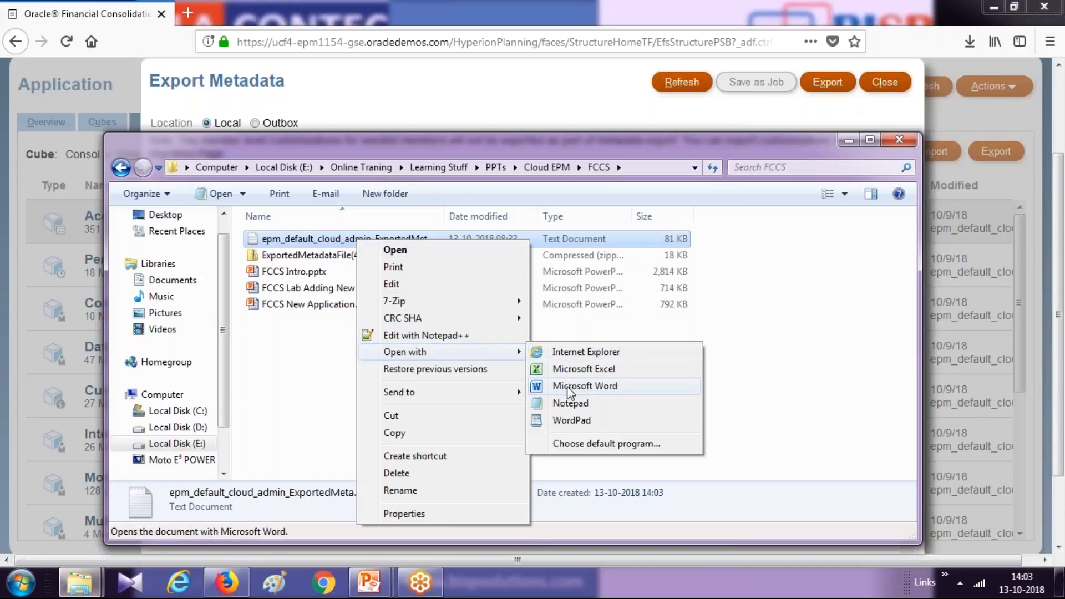
click(585, 369)
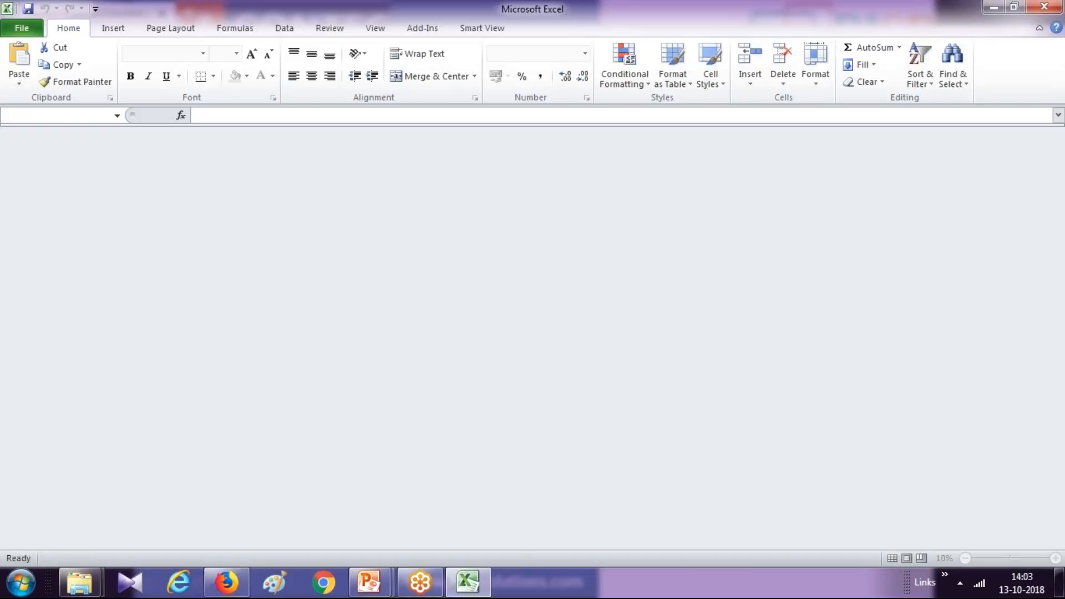
click(614, 311)
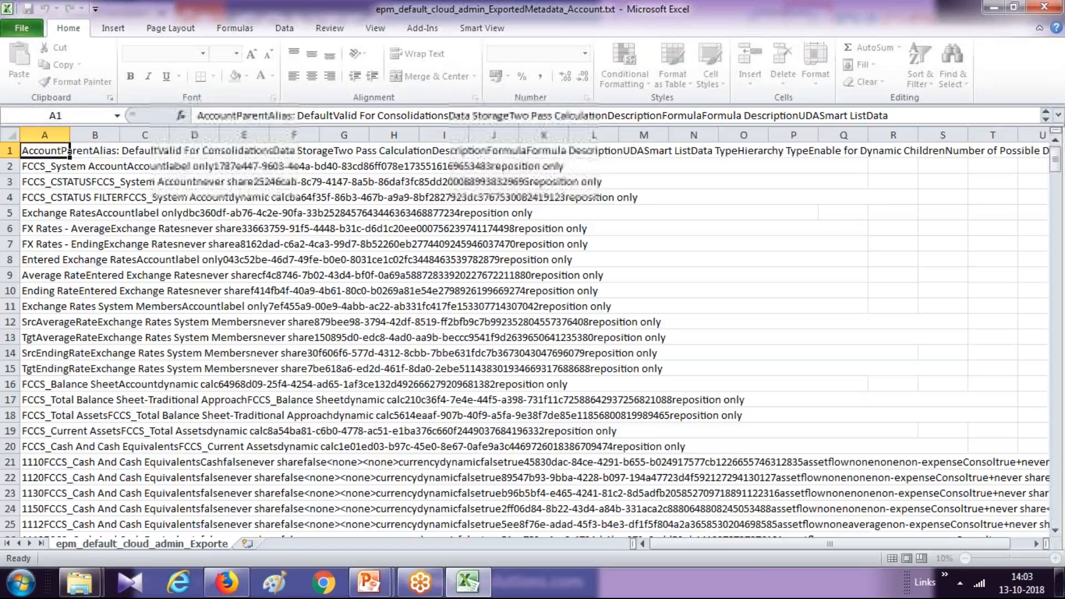
Split the text in column A into separate columns with Text to Columns, using tab-delimited data and the General format.
click(45, 135)
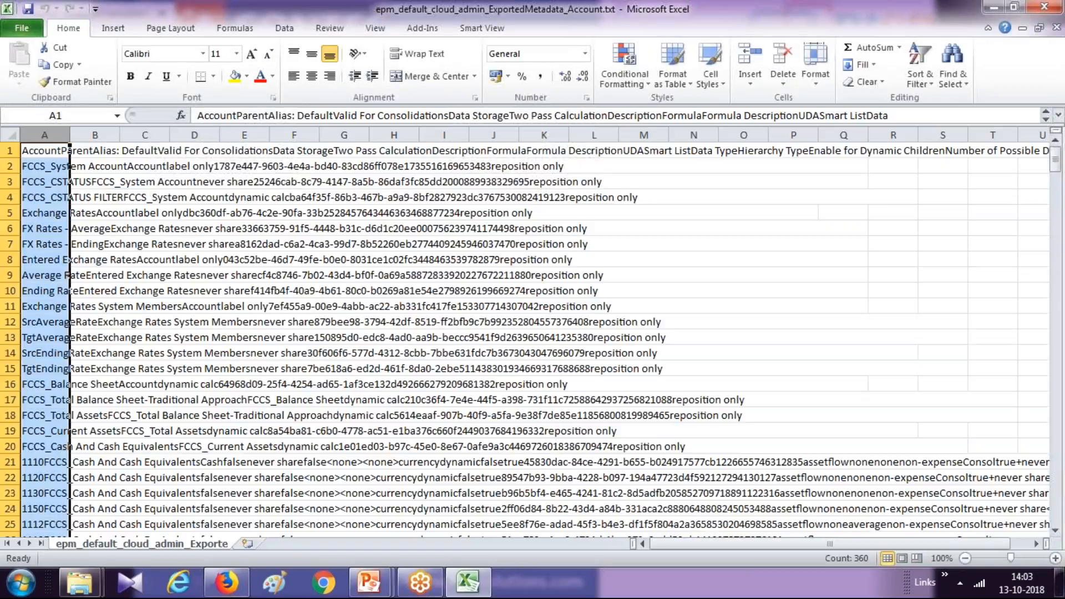
click(280, 30)
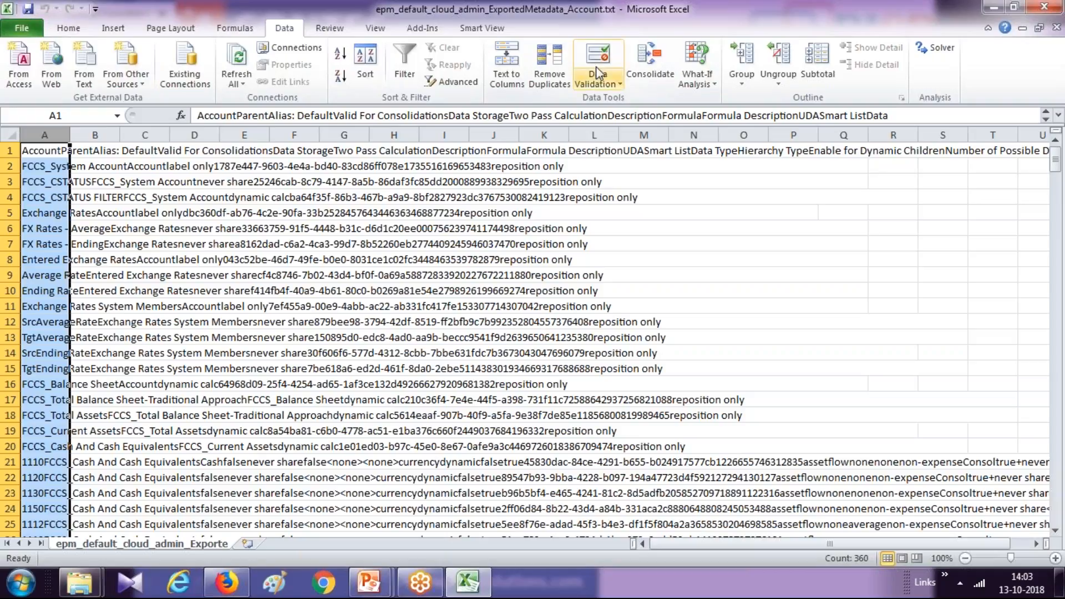
click(509, 67)
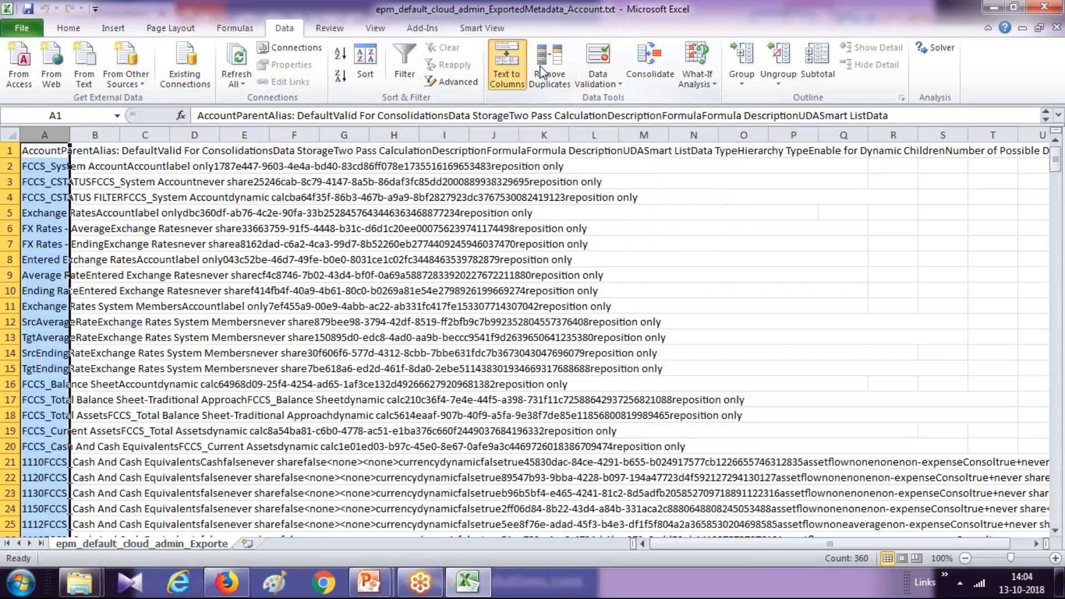
click(673, 220)
click(676, 208)
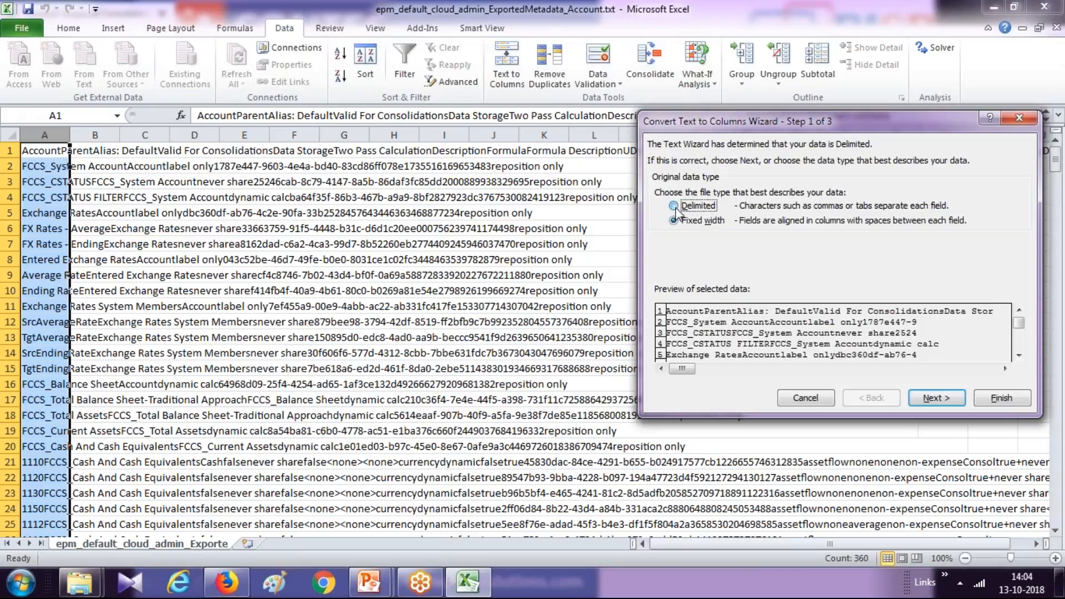
click(936, 397)
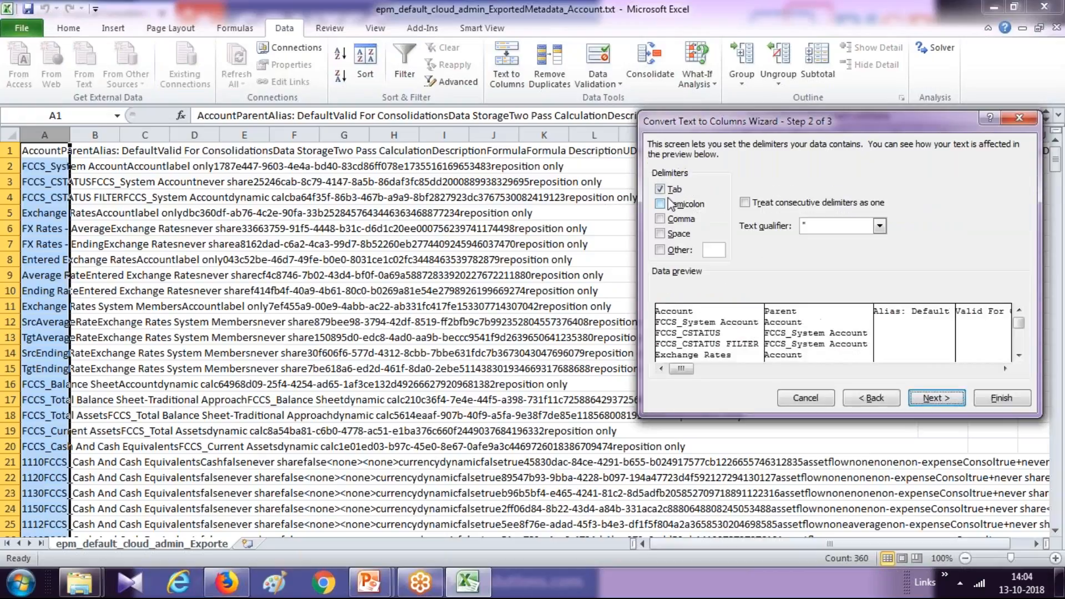
click(926, 398)
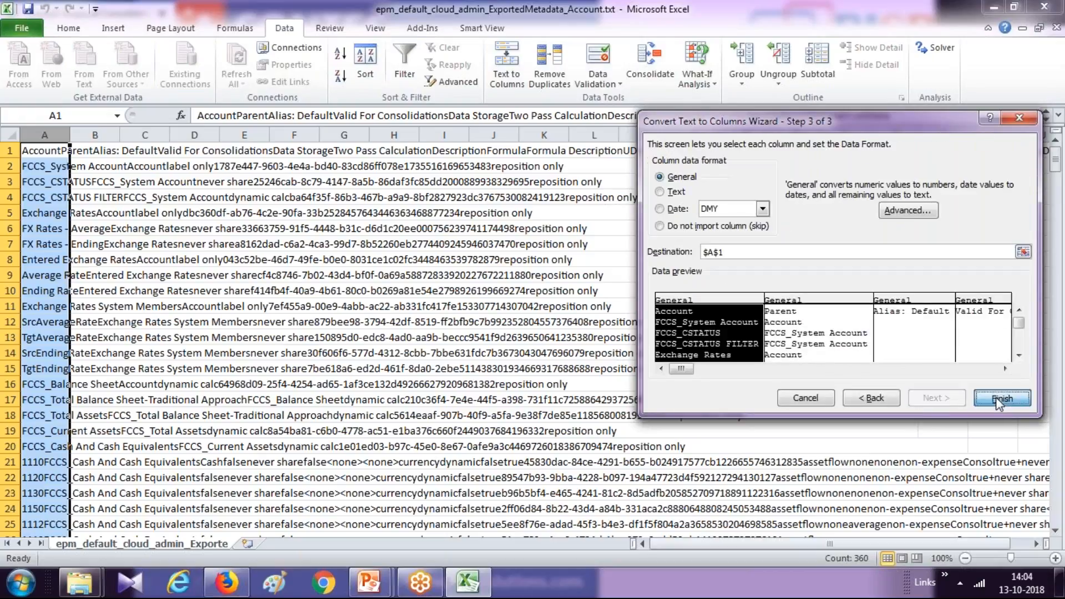
click(996, 397)
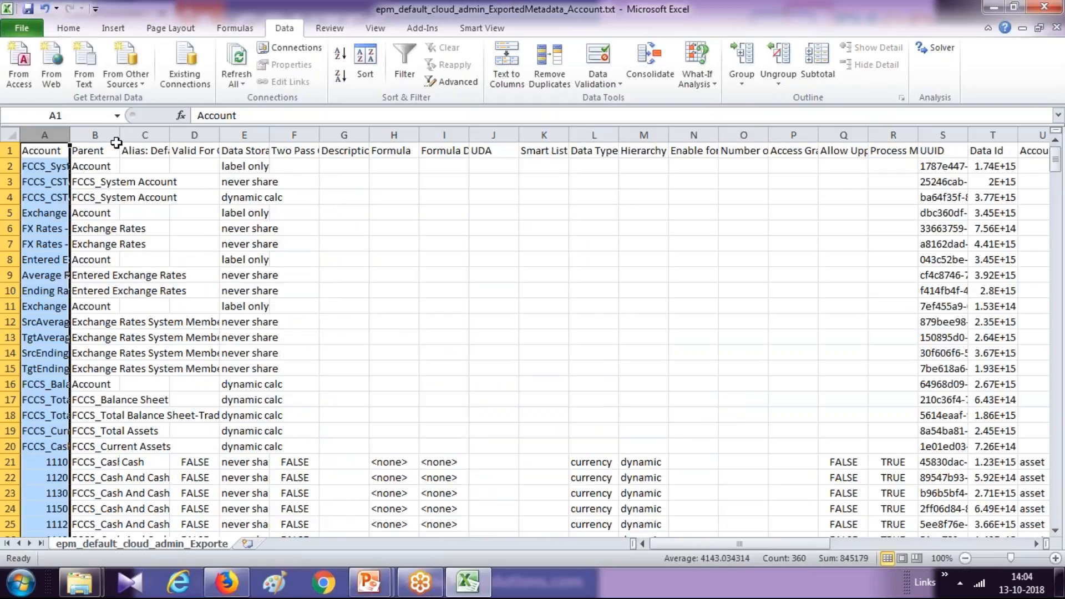
Widen columns A, B, D and E so the Account, Parent, Valid For Consolidations and Data Storage entries are easier to read.
drag(71, 140, 70, 140)
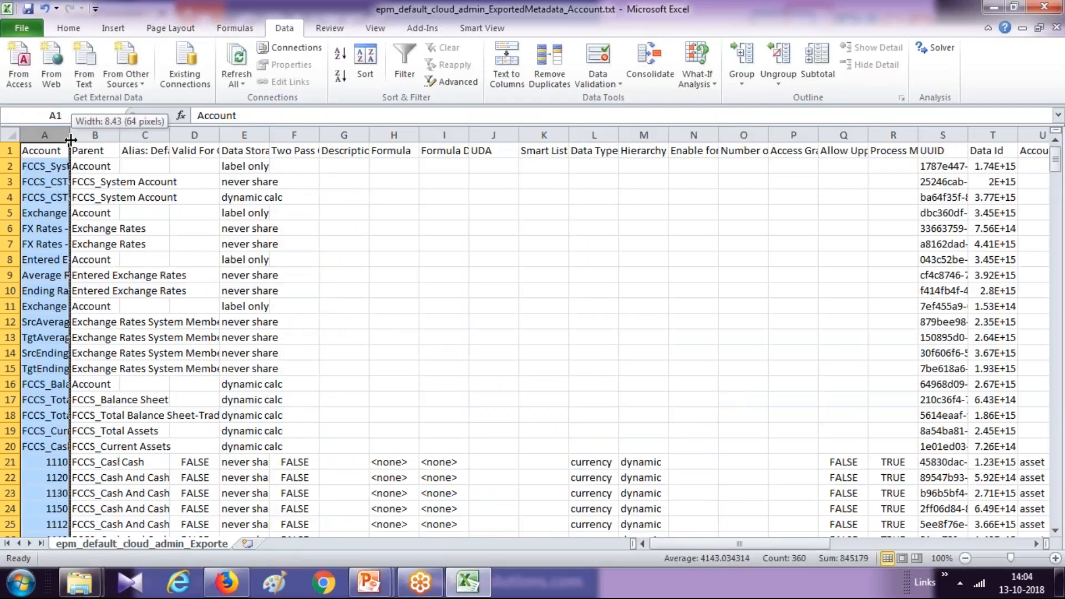
double_click(70, 140)
mouse_move(304, 139)
mouse_down()
mouse_move(173, 139)
mouse_move(284, 141)
mouse_up()
click(308, 151)
drag(387, 137, 518, 137)
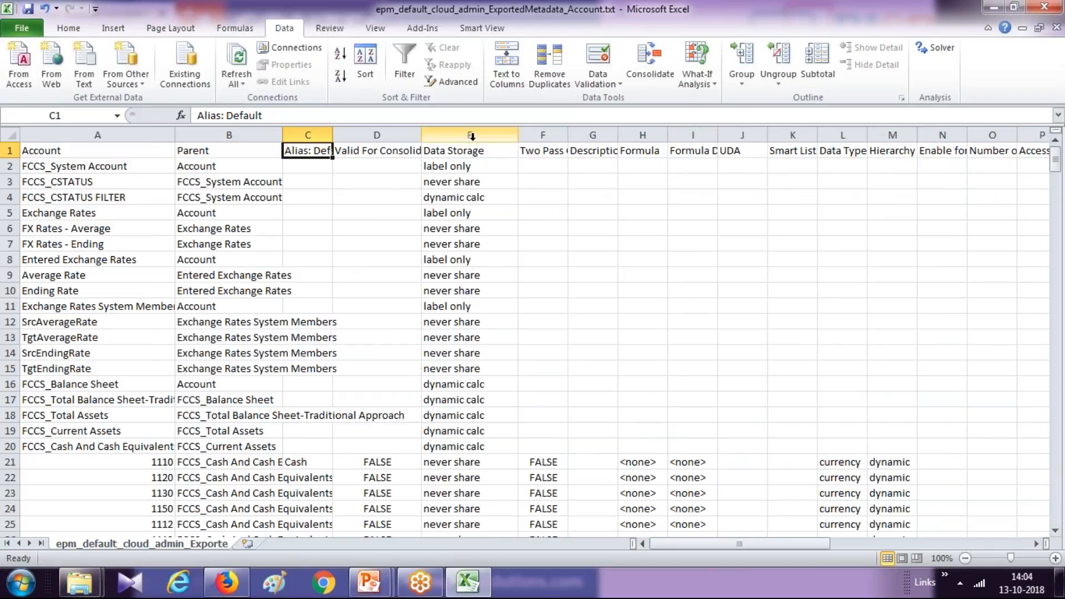
Delete rows 2 to 19, from FCCS_System Account through FCCS_Current Assets, keeping the header row.
scroll(391, 194, down, 1)
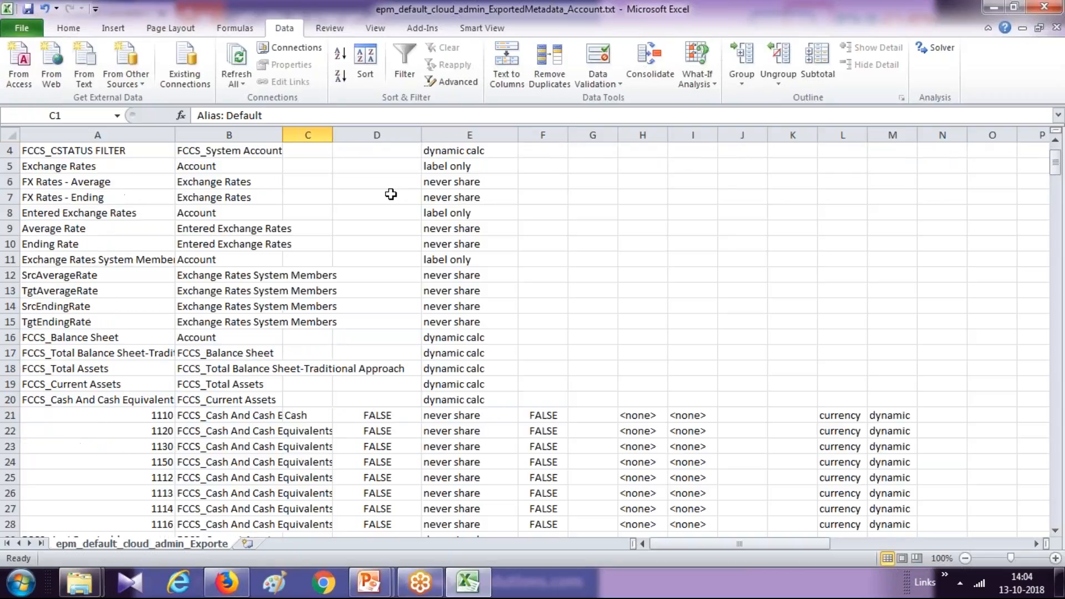
scroll(391, 194, down, 1)
scroll(391, 194, up, 2)
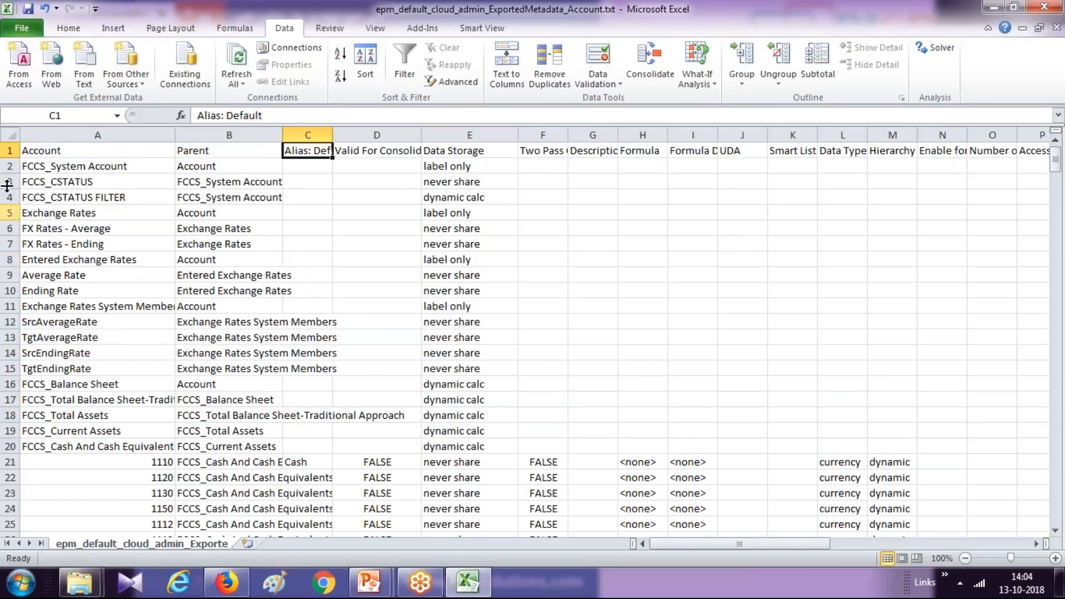
drag(11, 166, 11, 430)
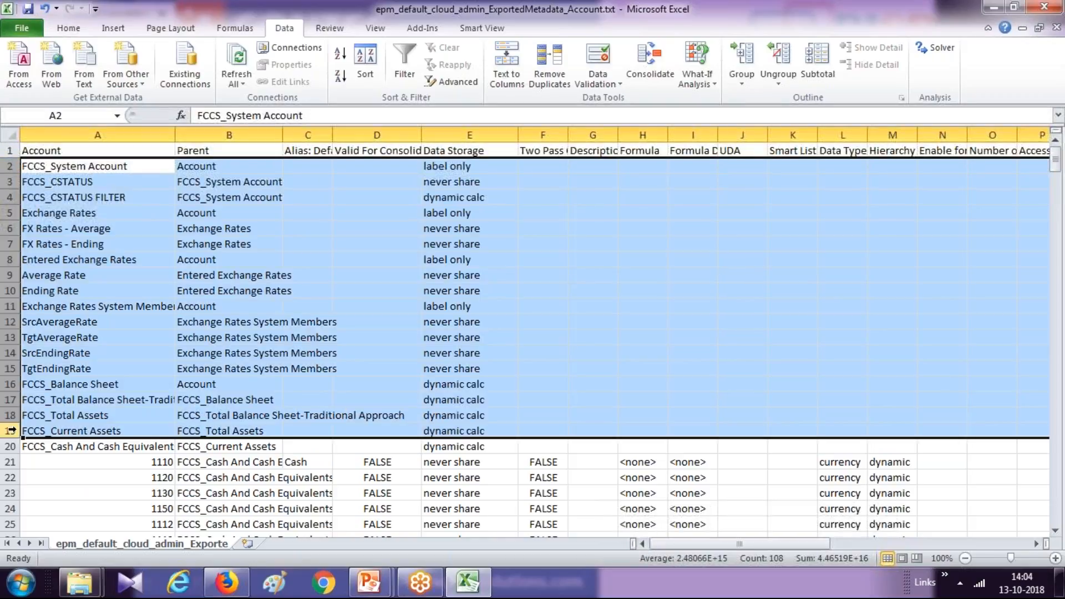
right_click(12, 430)
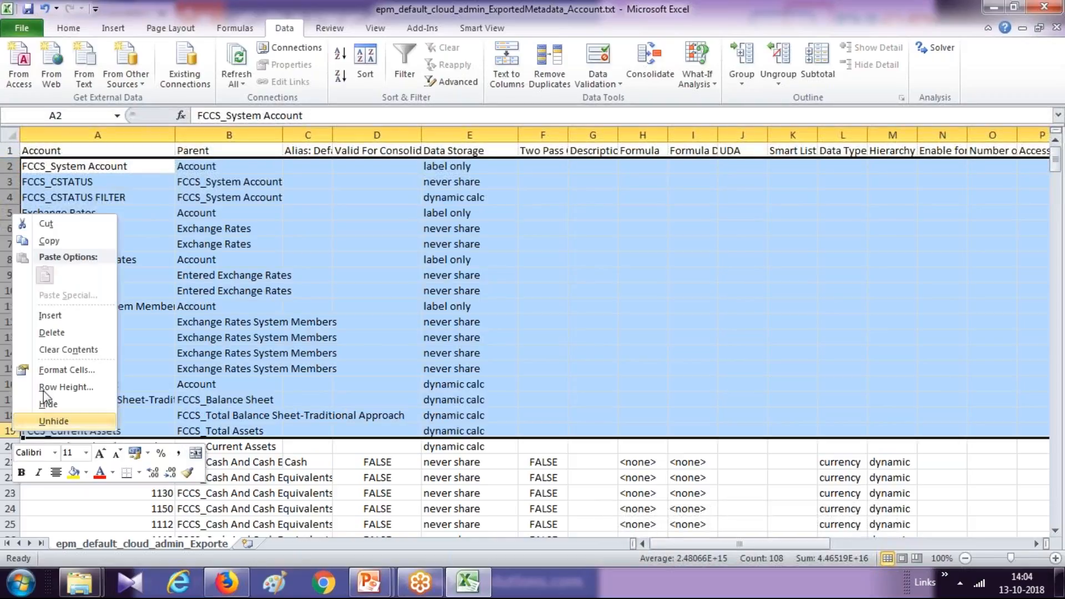
click(62, 333)
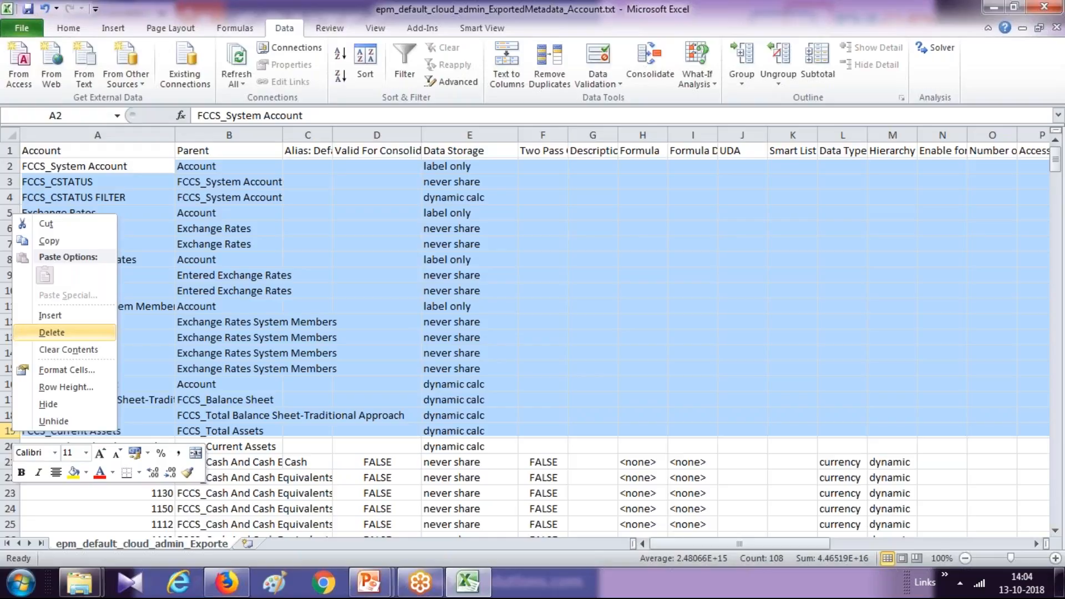
click(113, 227)
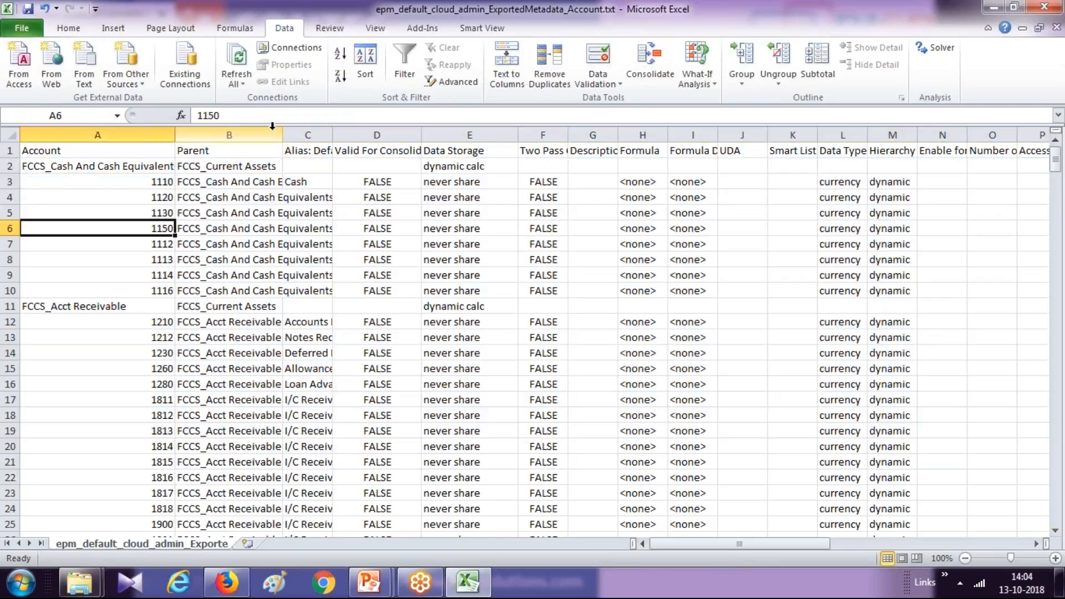
Widen the Parent column slightly and delete all account rows from row 5 to the end of the data.
drag(283, 137, 305, 137)
drag(11, 213, 12, 530)
right_click(10, 430)
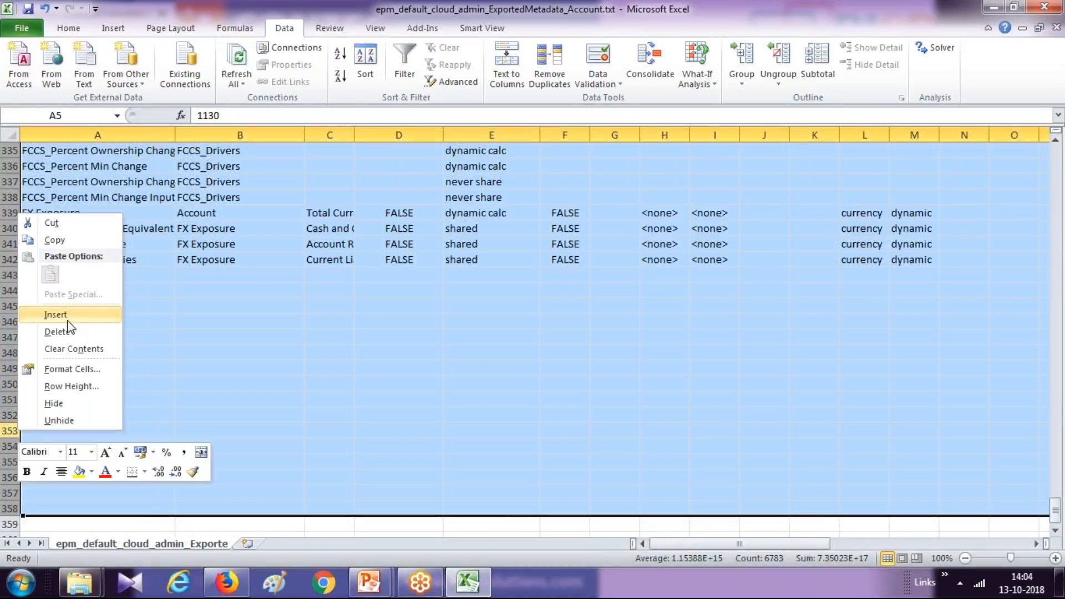
click(68, 331)
Enter the account codes 21101, 21102 and 21103 in cells A3 to A5.
click(162, 182)
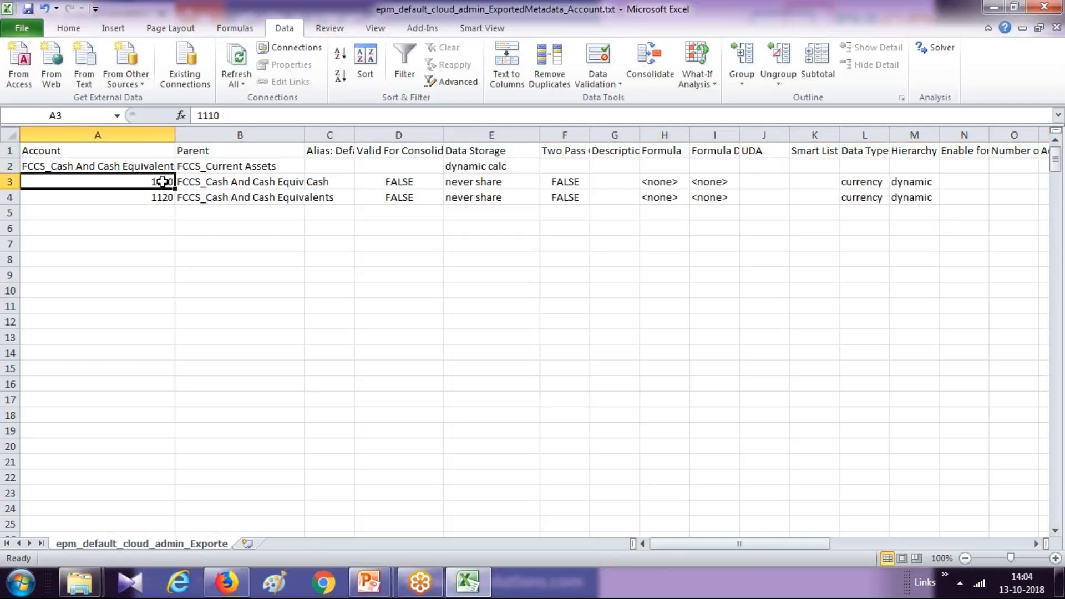
text(101)
key(Return)
text(21102)
key(Return)
text(21102)
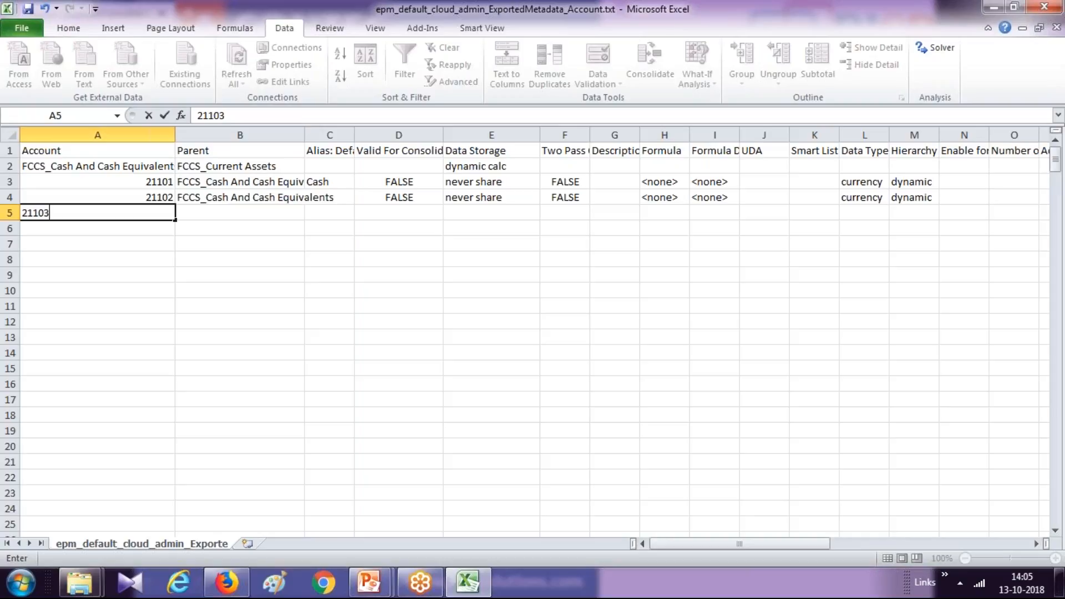
key(Return)
Fit the Parent column to its contents and copy the parent FCCS_Cash And Cash Equivalents from B3 down to B5.
key(Up)
key(Up)
key(Up)
key(Right)
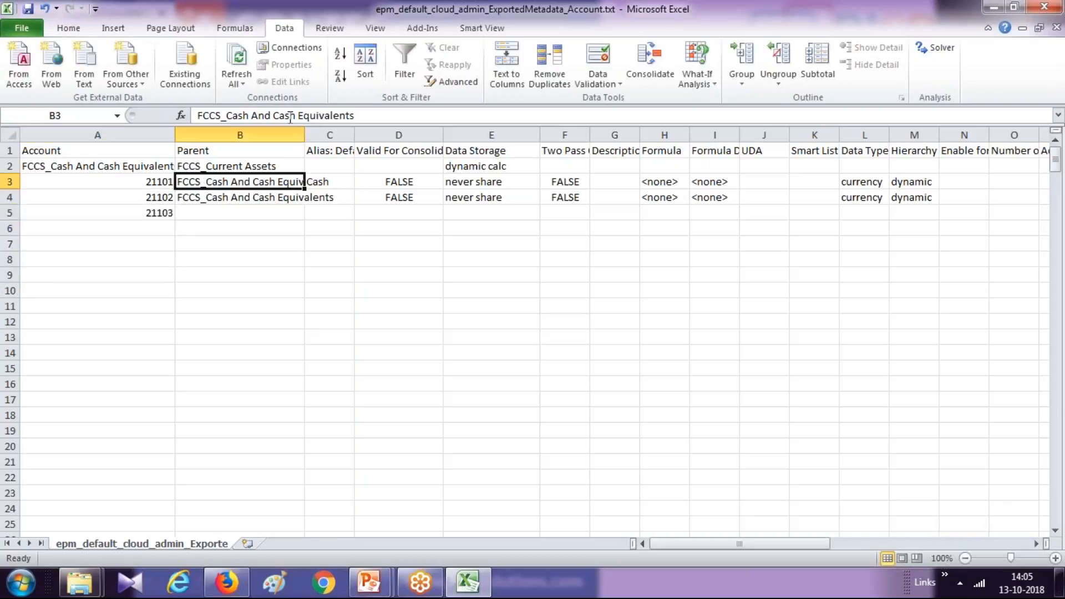
double_click(304, 132)
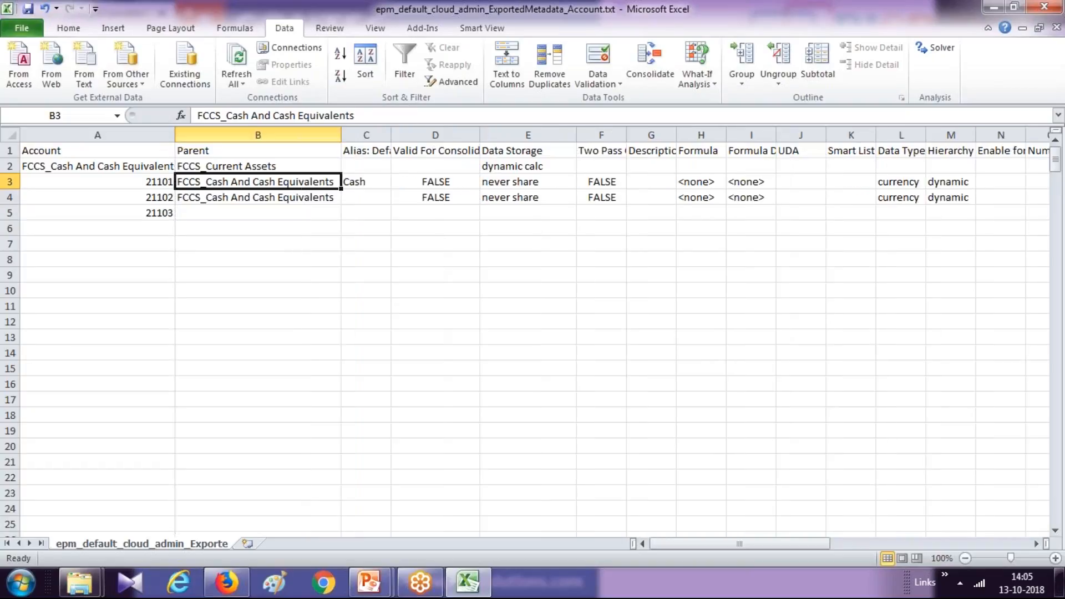
key(ctrl+c)
drag(277, 182, 277, 210)
key(ctrl+v)
Fit the Alias: Default column to its contents and enter the alias Escrow Cash for account 21101.
click(374, 164)
double_click(387, 138)
key(Down)
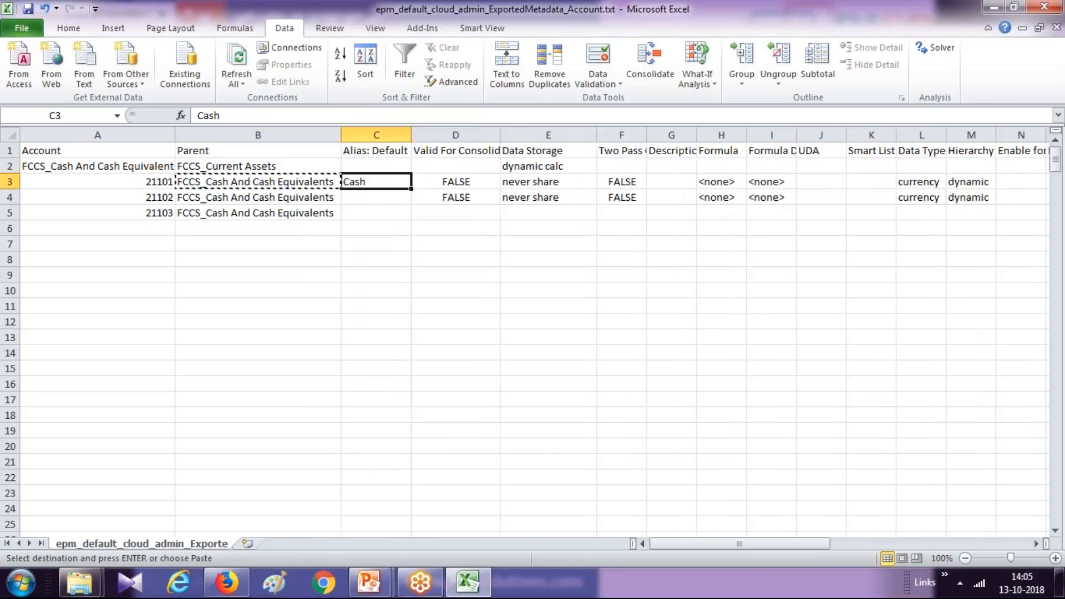
click(373, 198)
click(373, 181)
text(Escrow Cash)
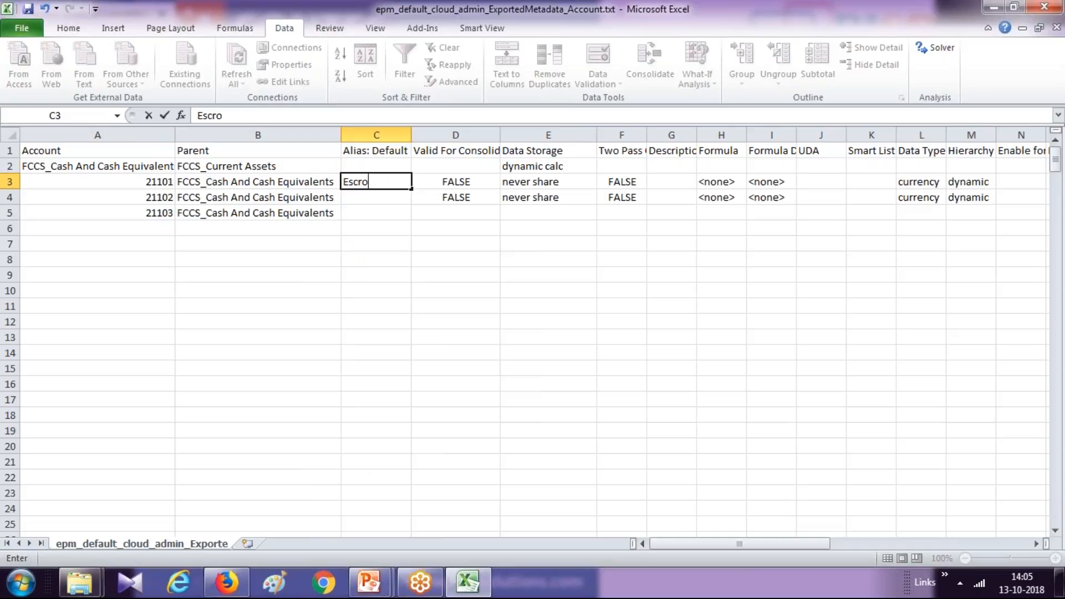
key(Return)
Enter the aliases Petty Cash for account 21102 and Pay Roll Cash for account 21103.
text(Pety)
key(BackSpace)
key(BackSpace)
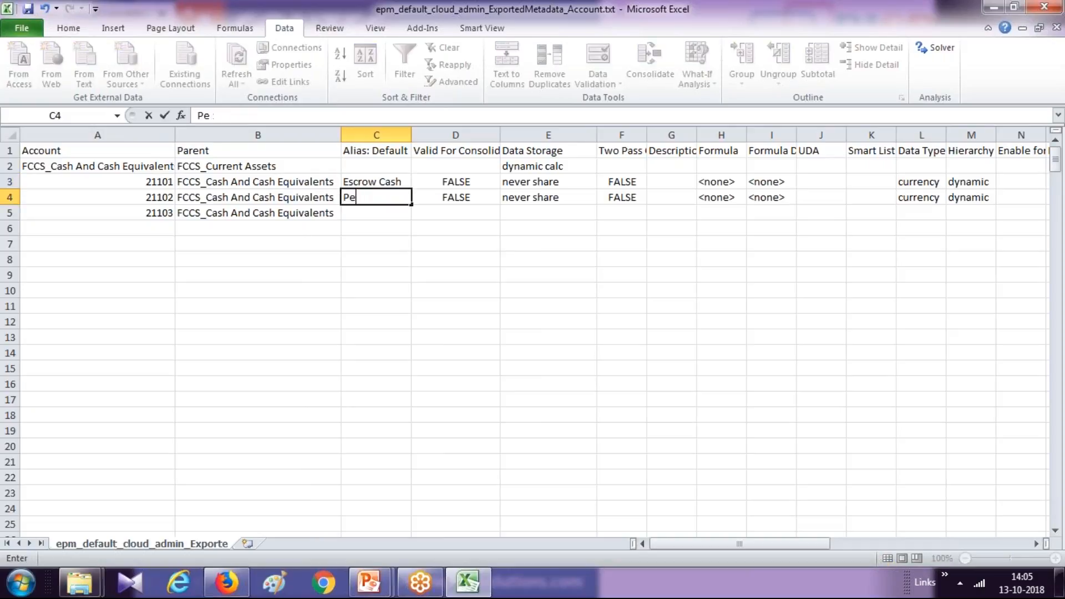
text(e)
key(BackSpace)
text(tty Cash)
key(Return)
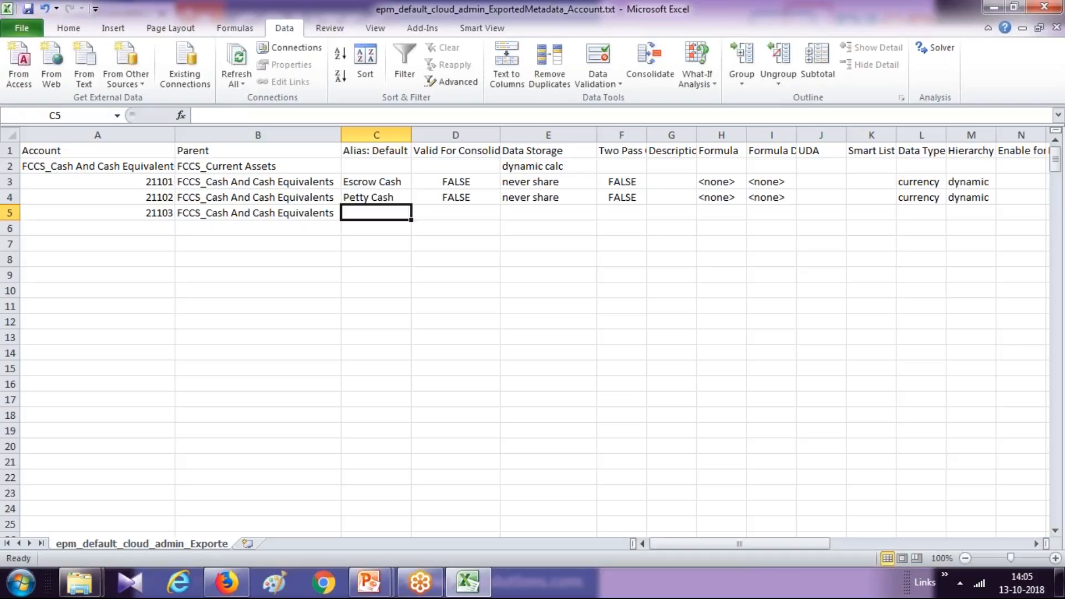
text(Pay Roll )
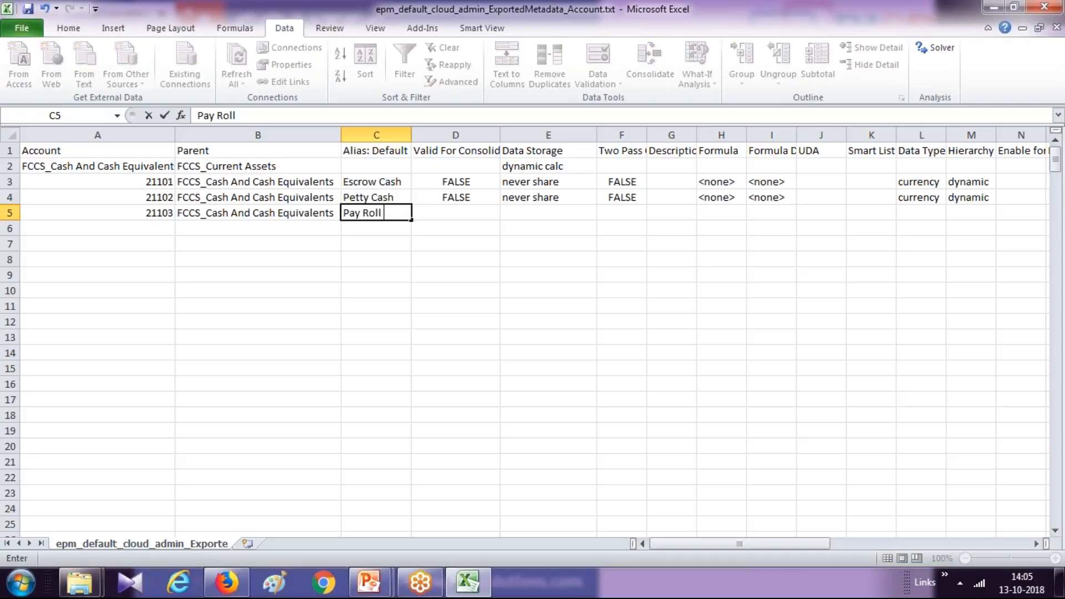
text(Cash)
key(Return)
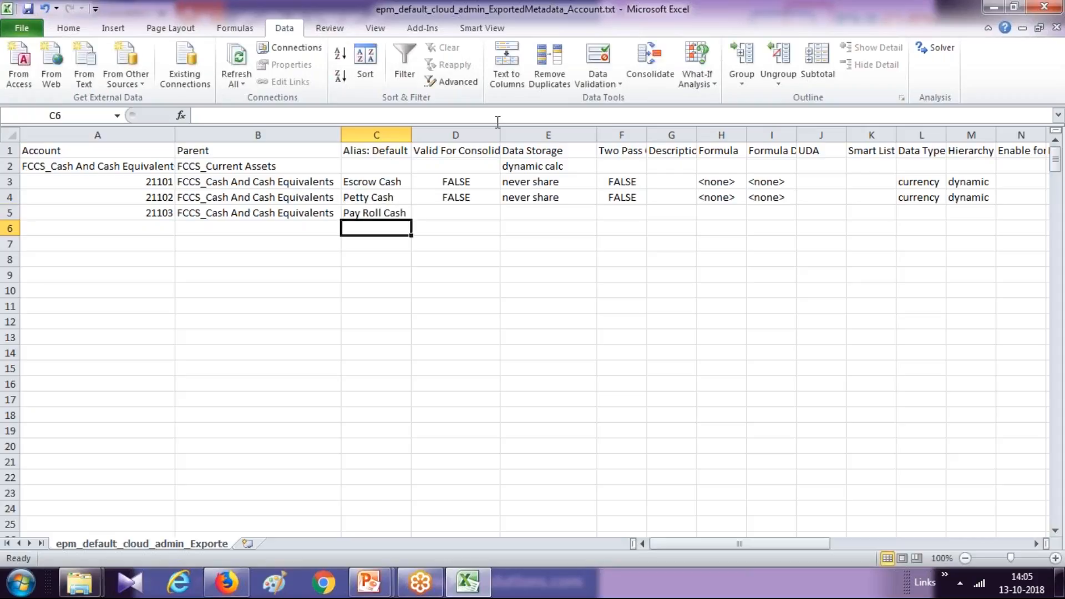
Fit the Valid For Consolidations column to its heading and save the file.
double_click(500, 132)
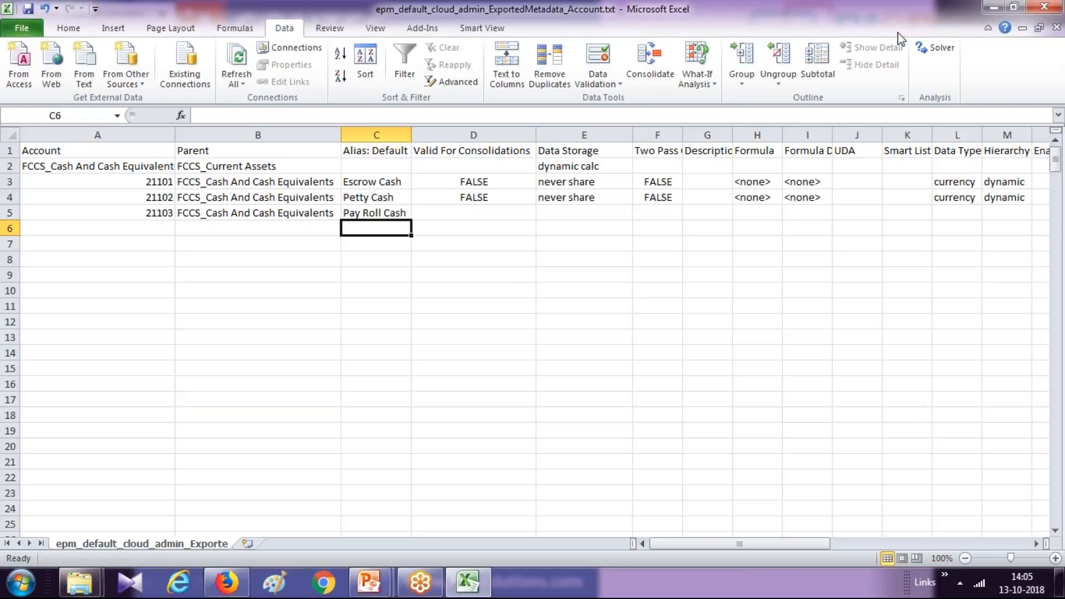
key(ctrl+s)
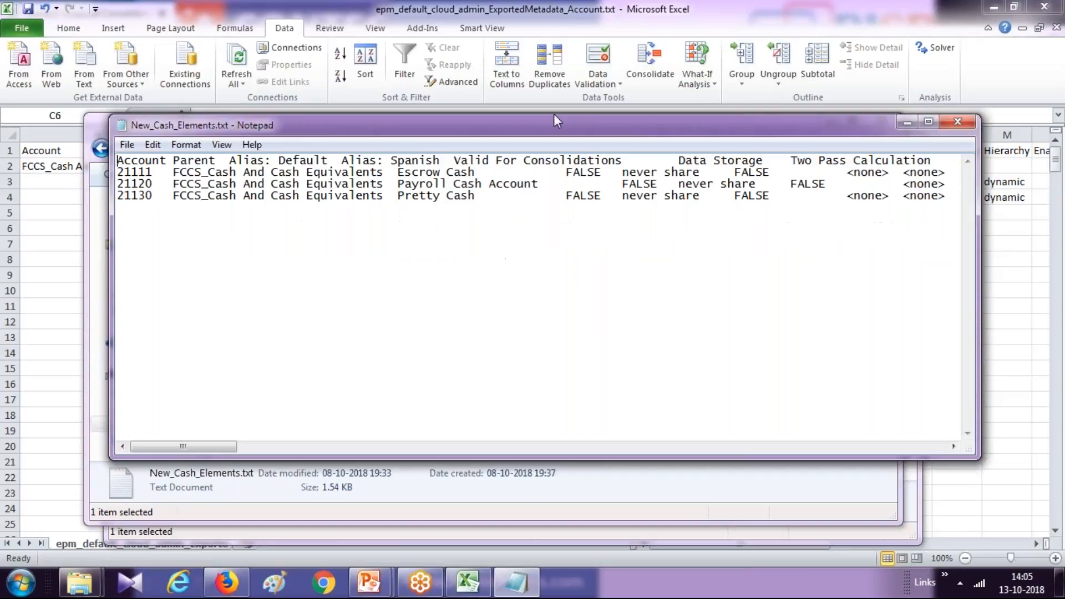
Examine the account codes in New_Cash_Elements.txt in Notepad and return to the Excel sheet.
drag(553, 115, 505, 101)
drag(104, 159, 71, 158)
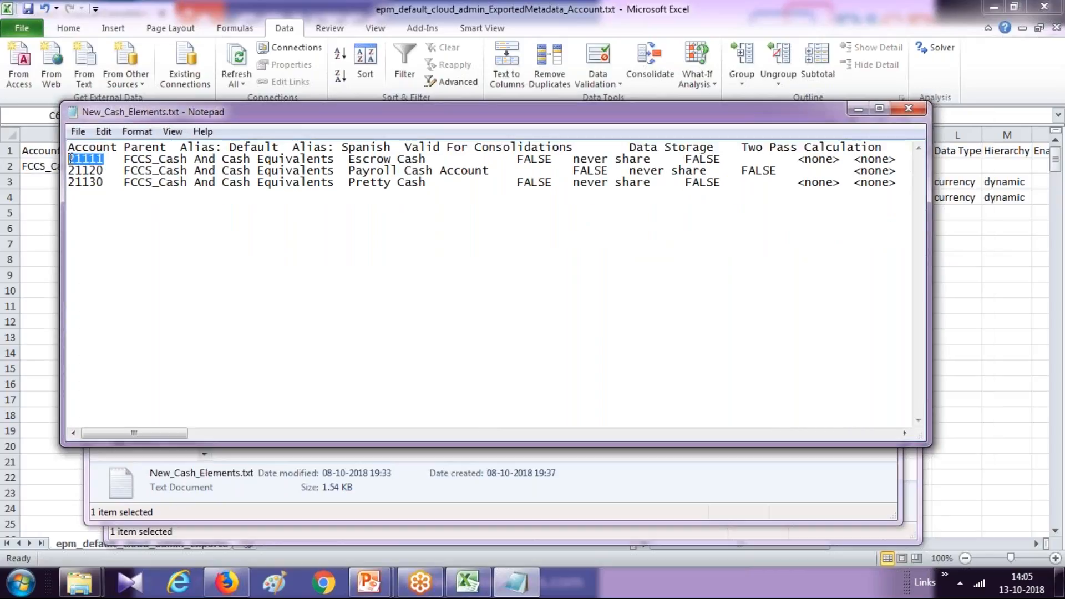
click(195, 1)
Check the new account codes and their data types, and widen the Data Type column.
drag(147, 182, 148, 212)
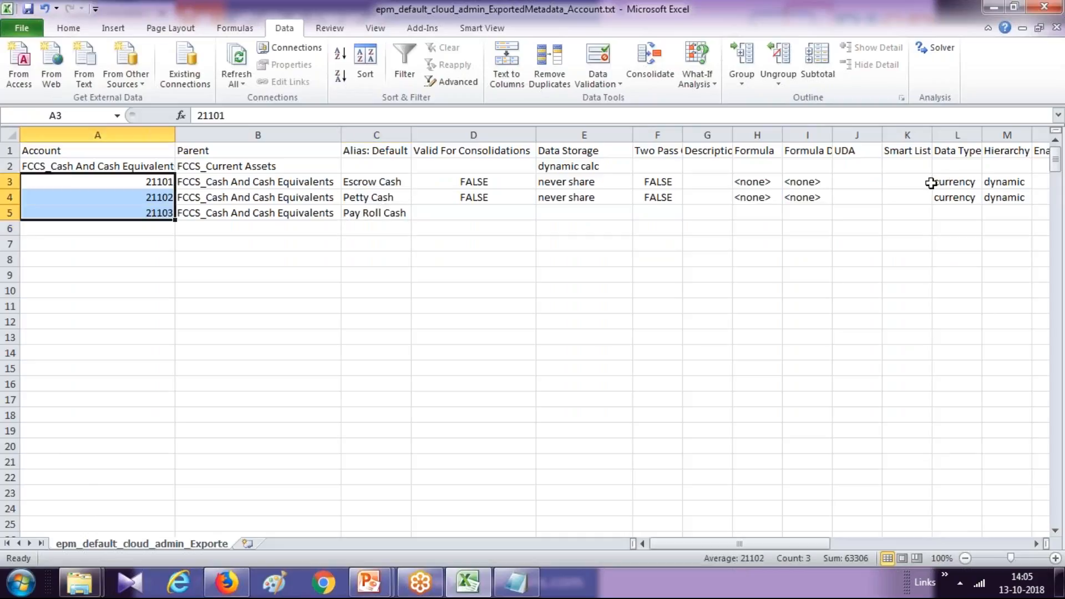
drag(952, 182, 957, 197)
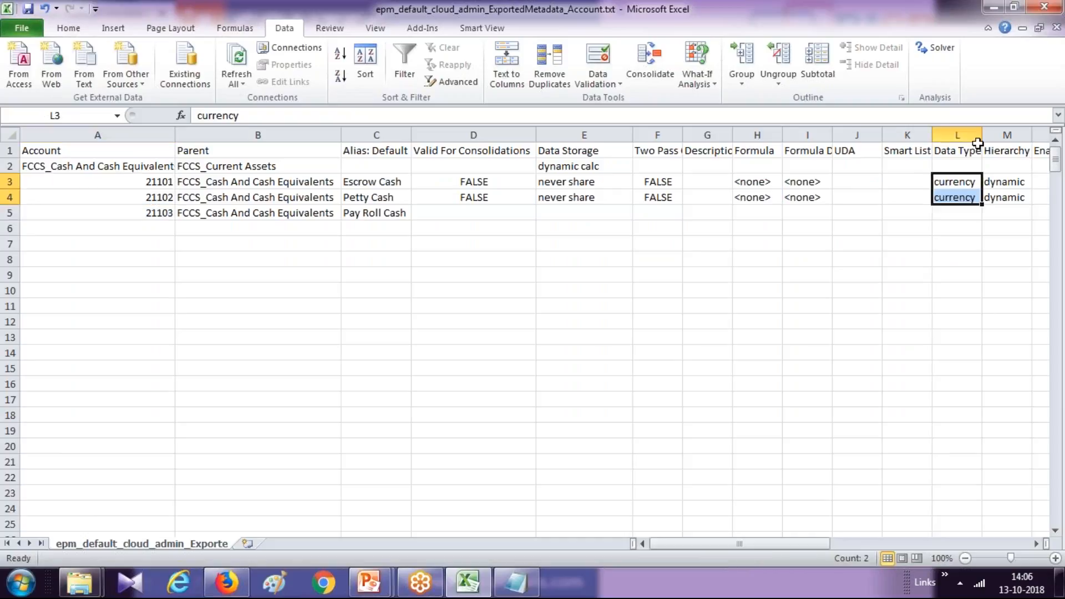
drag(985, 132, 997, 133)
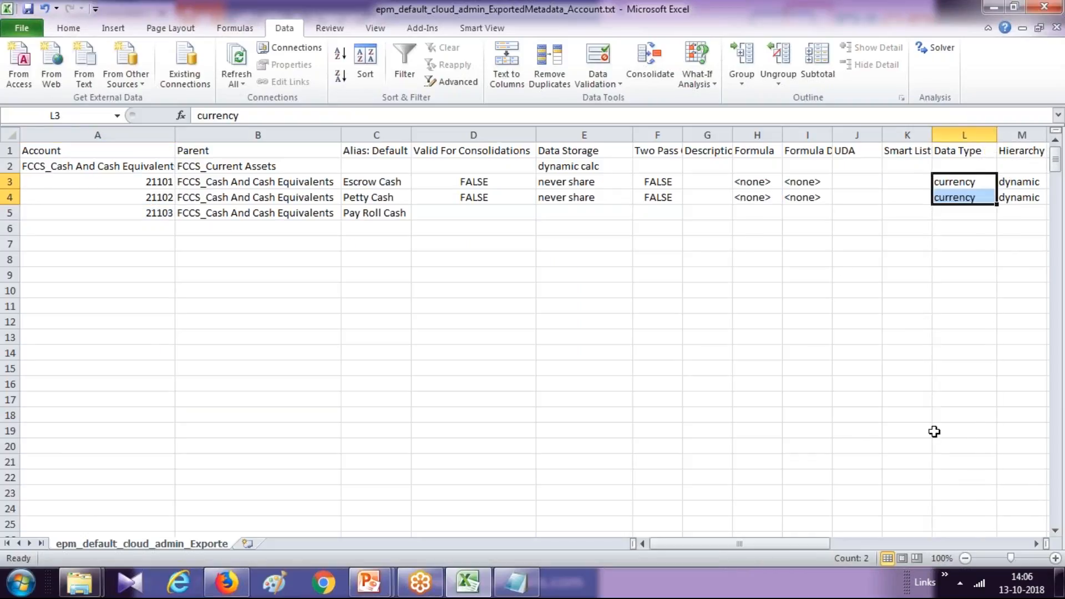
drag(777, 551, 740, 548)
Switch to Firefox, close the Export Metadata dialog and show the application's list of cubes.
click(227, 582)
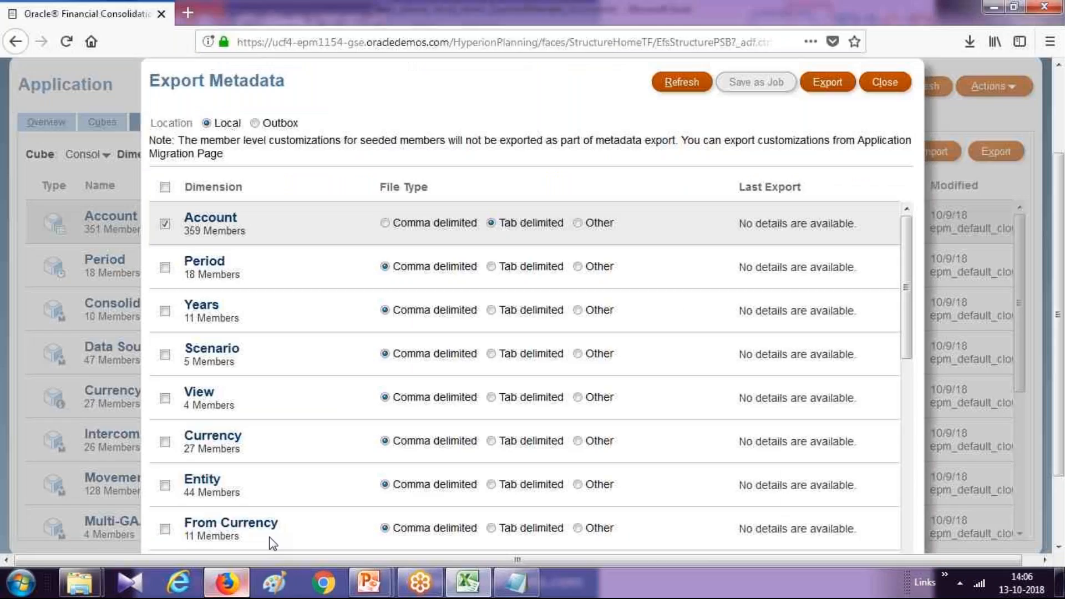
click(873, 85)
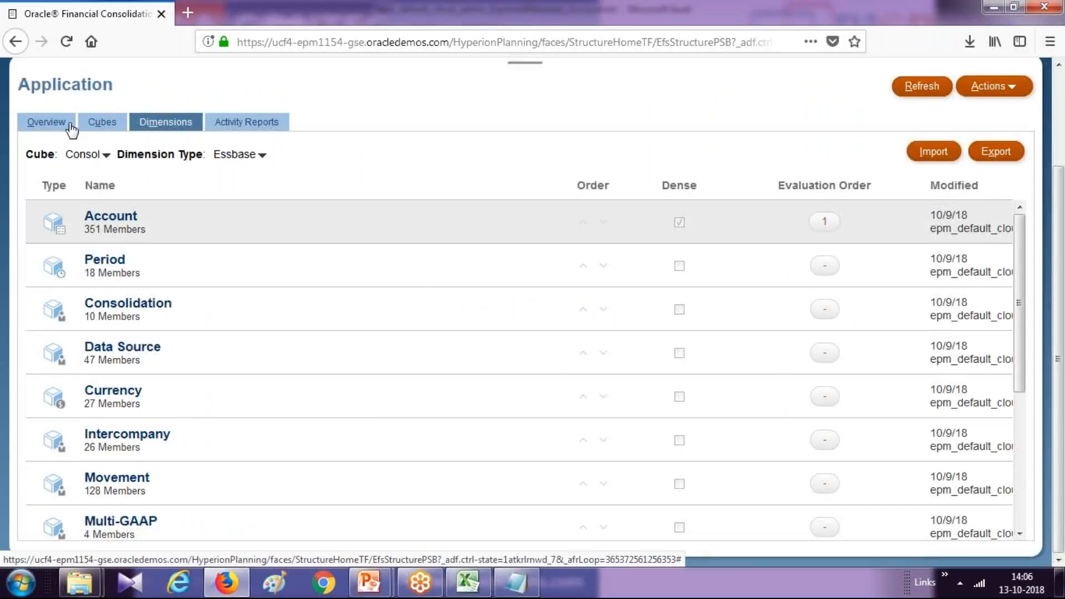
click(98, 128)
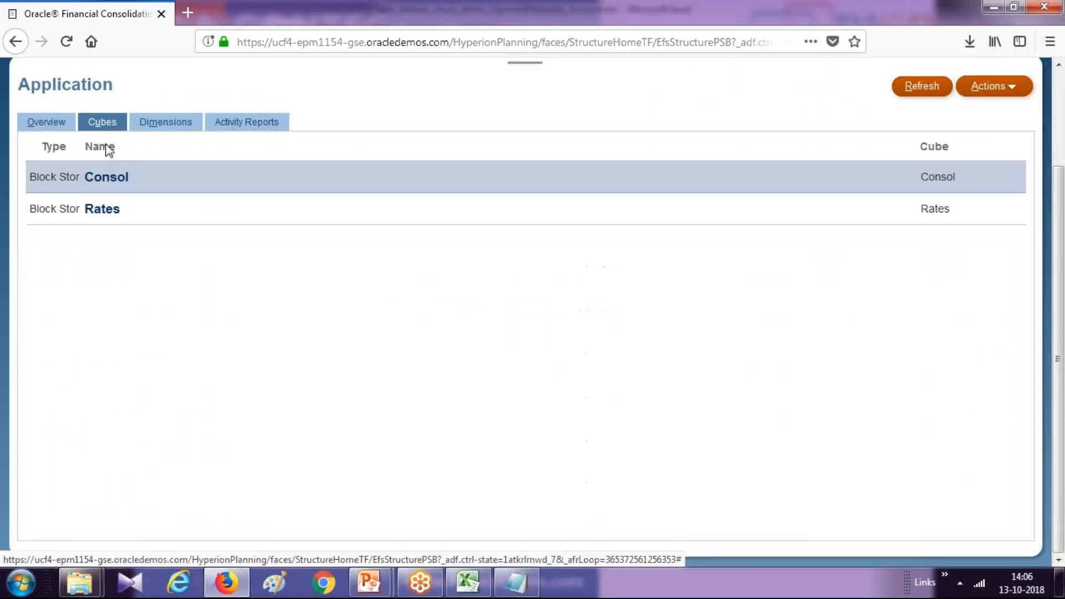
Return to the application overview and open the Inbox/Outbox Explorer.
click(47, 123)
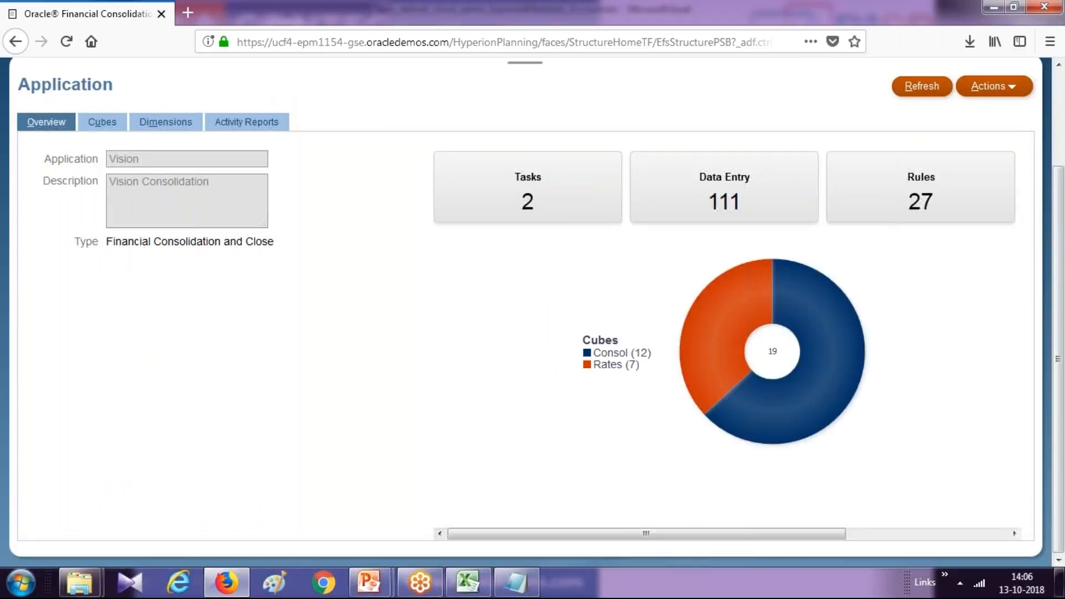
click(1009, 90)
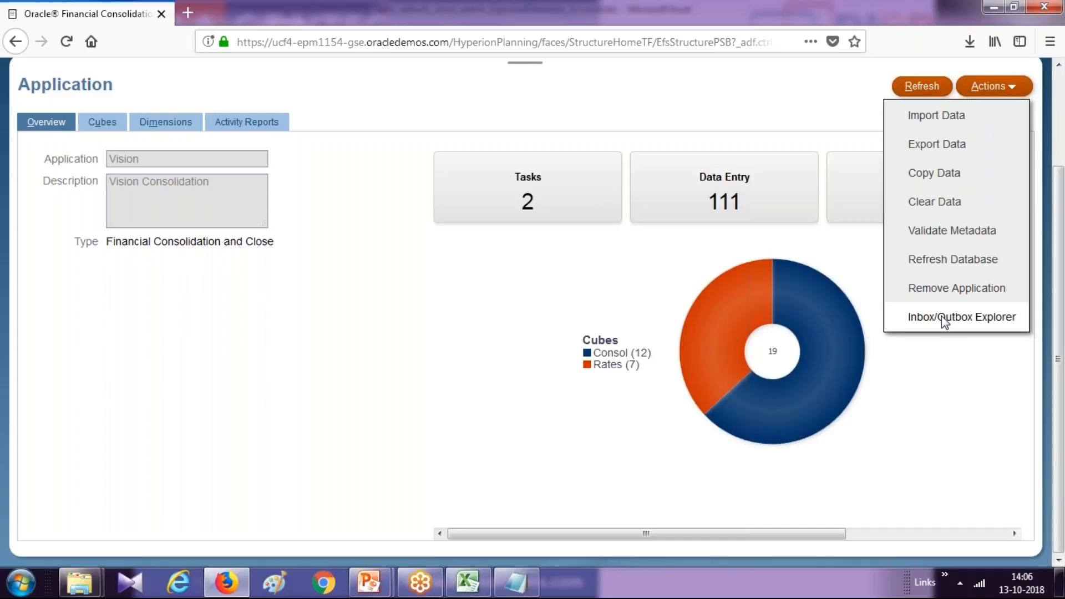
click(941, 317)
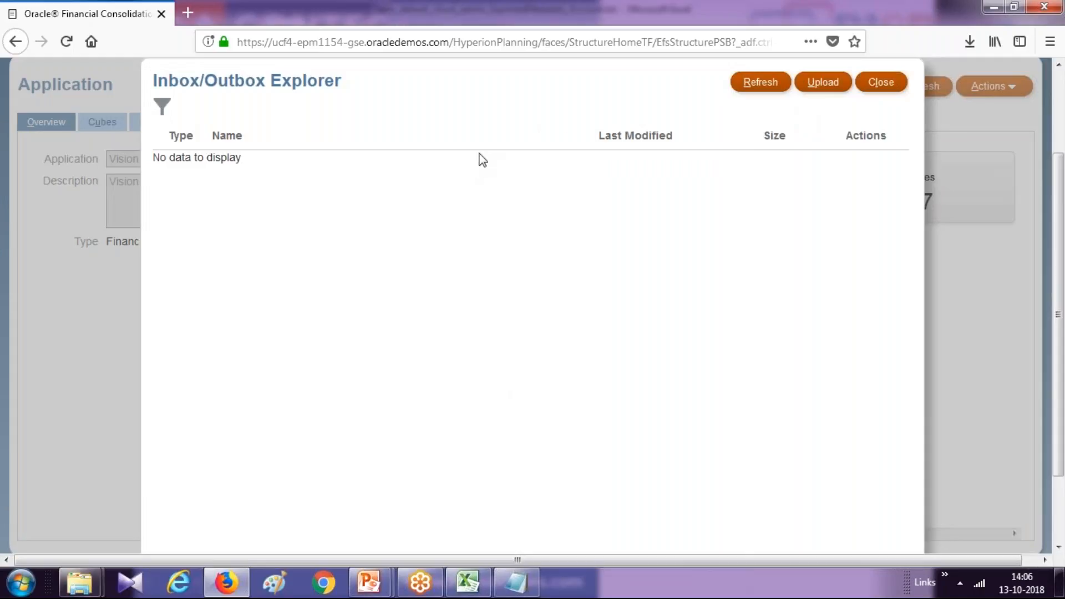
Start a file upload to the inbox and browse to the folder E:\Online Traning\Learning Stuff\PPTs\FCCS.
click(830, 84)
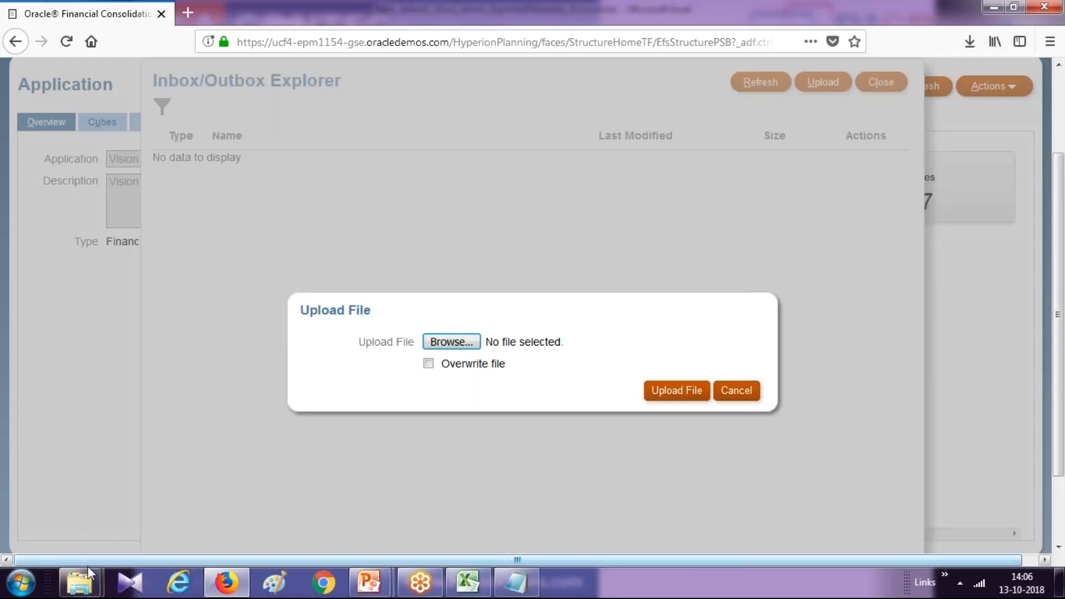
mouse_move(79, 582)
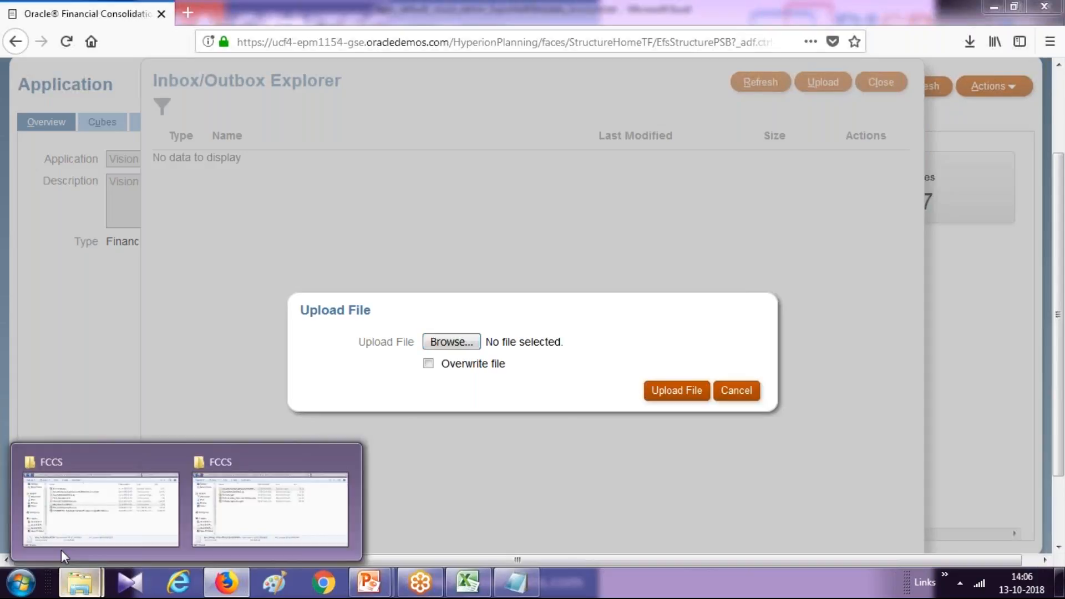
click(62, 536)
click(571, 152)
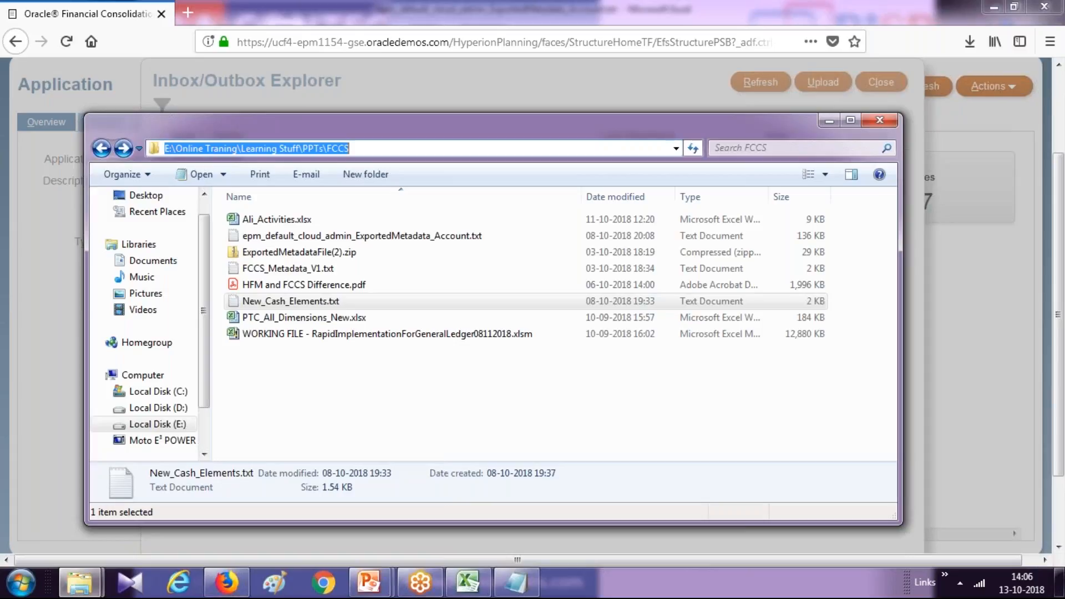
key(alt+Tab)
click(441, 342)
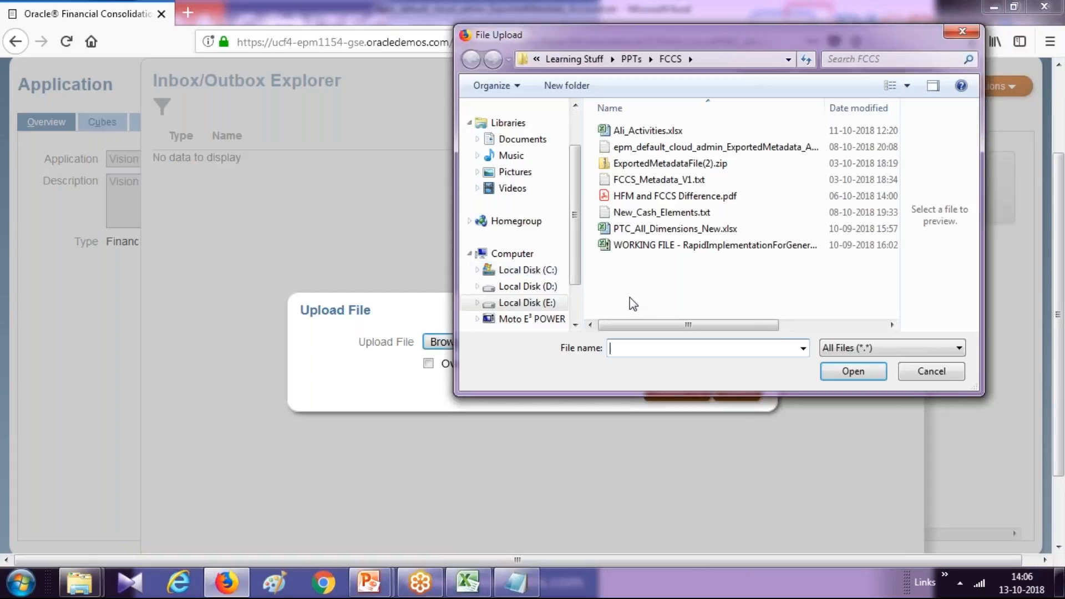
text(E:\Online Training\Learning Stuff\PPTs\FCCS)
Upload New_Cash_Elements.txt to the inbox and close the Inbox/Outbox Explorer.
click(661, 212)
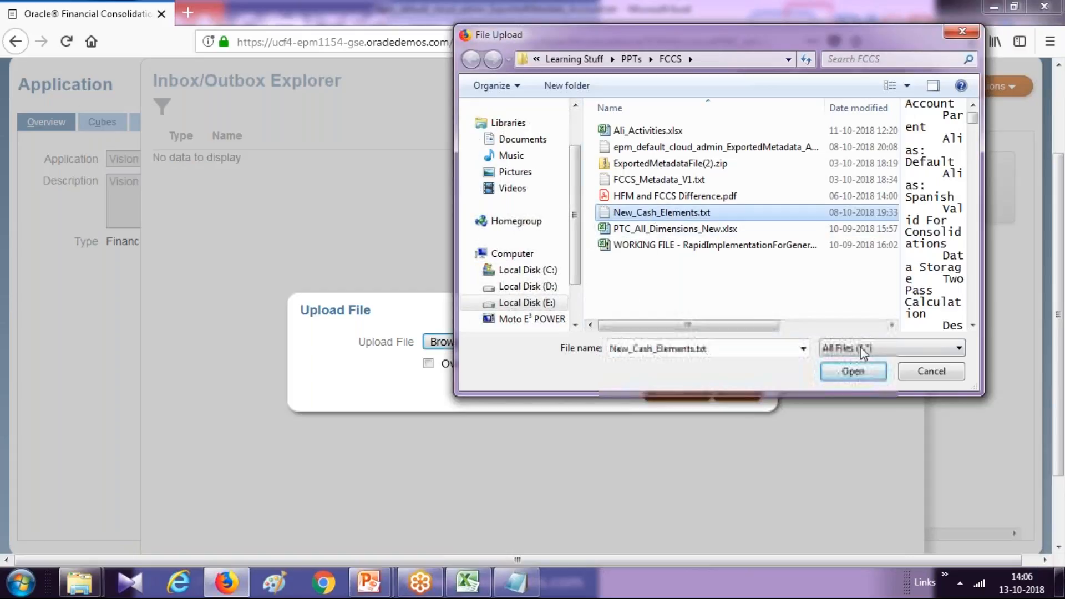
click(852, 372)
click(682, 390)
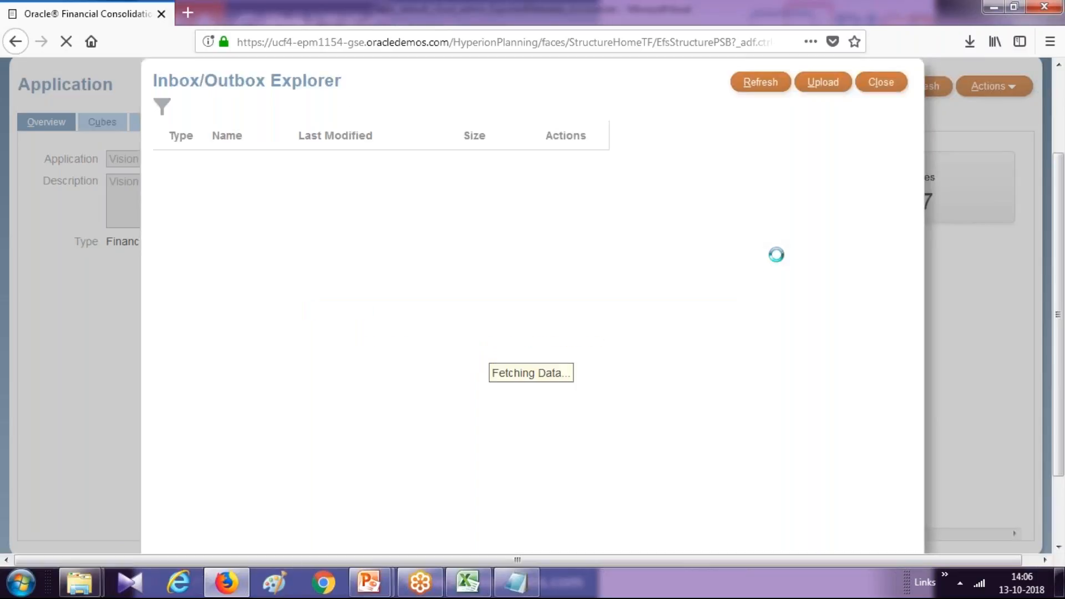
click(597, 371)
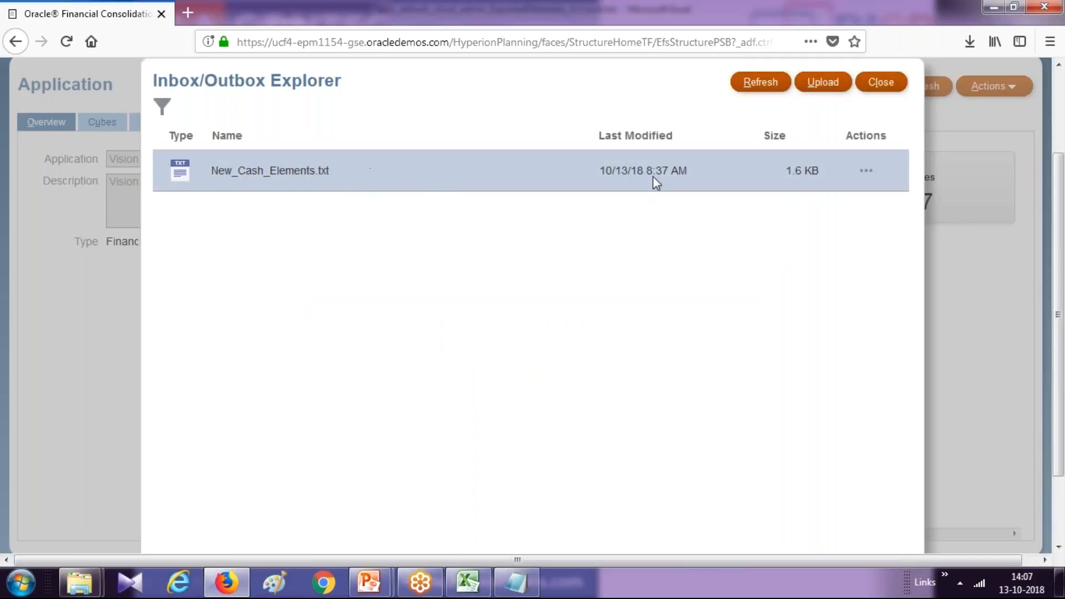
click(883, 84)
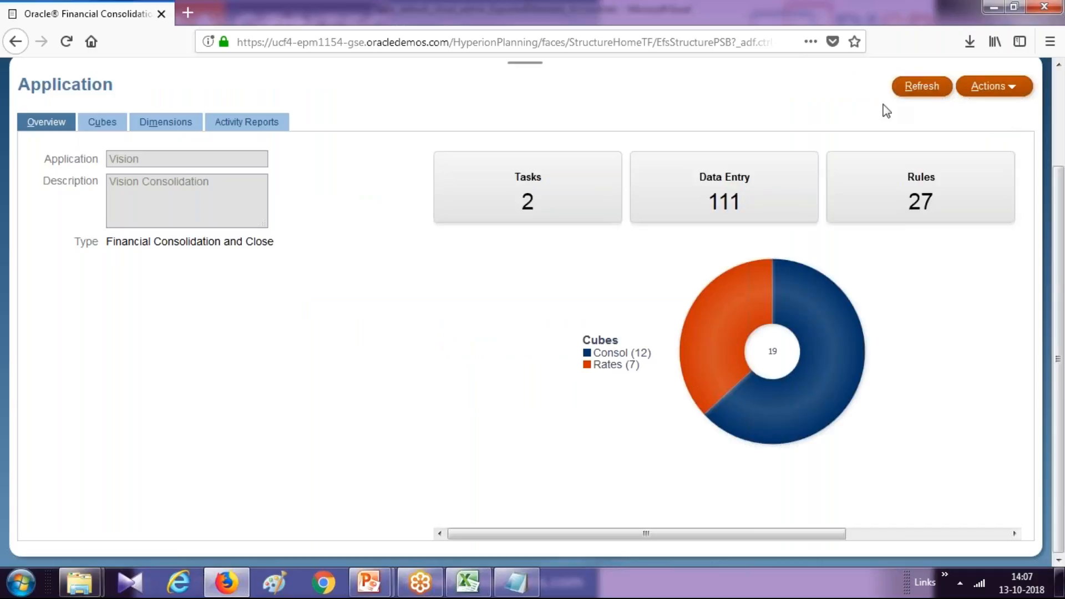
Create a new metadata import from the application's dimensions with Inbox as the file location.
scroll(770, 130, up, 3)
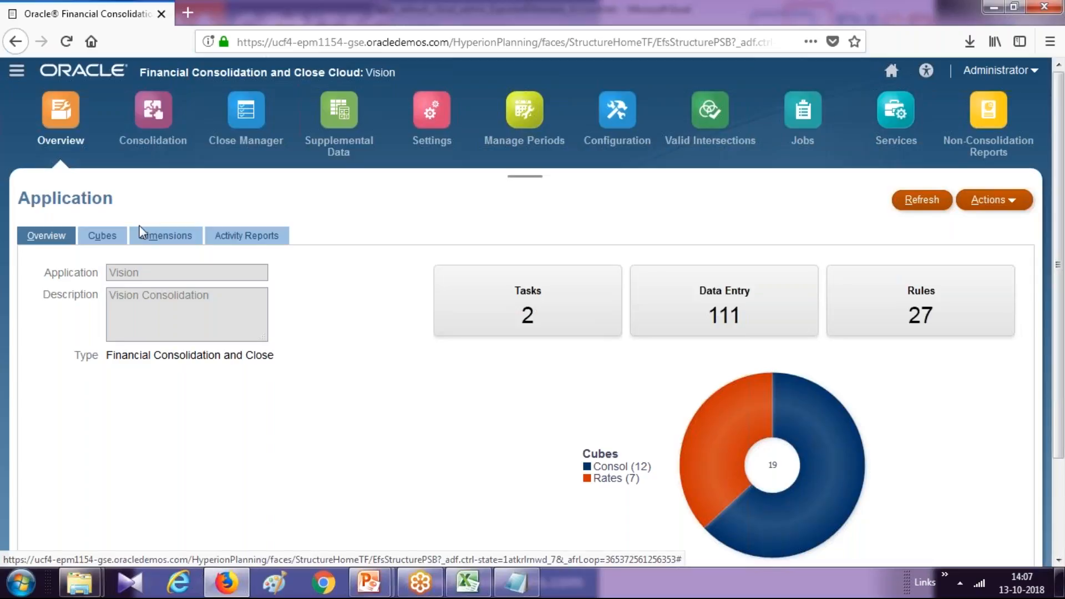
click(115, 239)
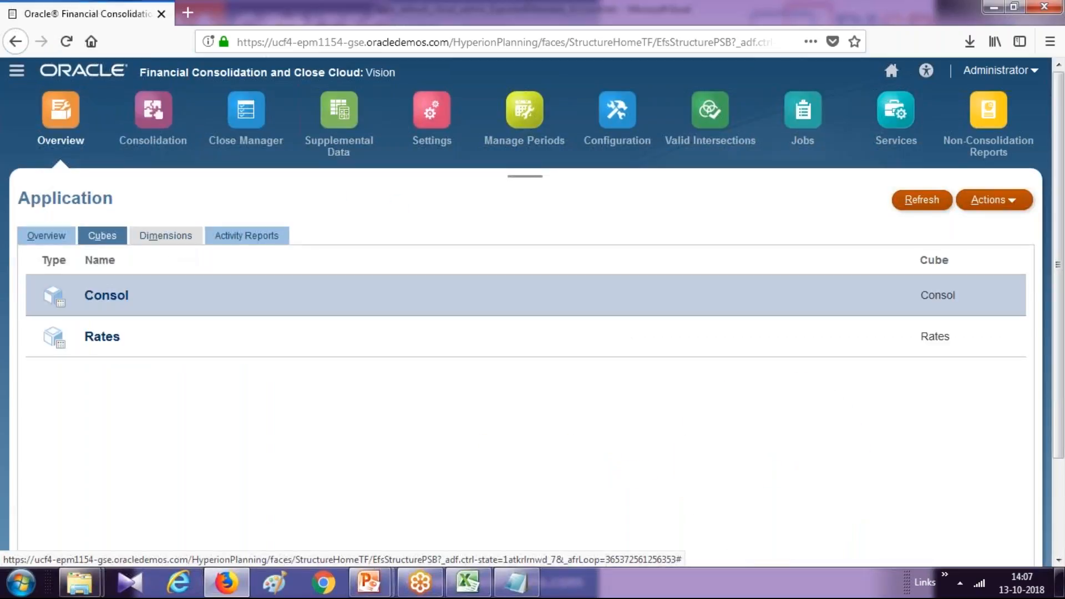
click(166, 235)
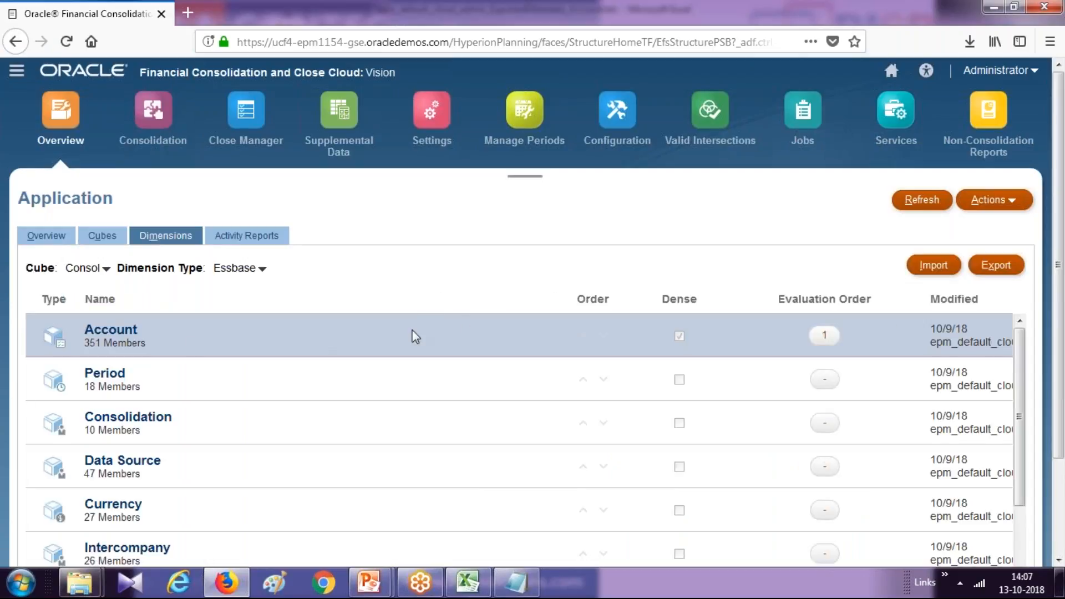
click(934, 266)
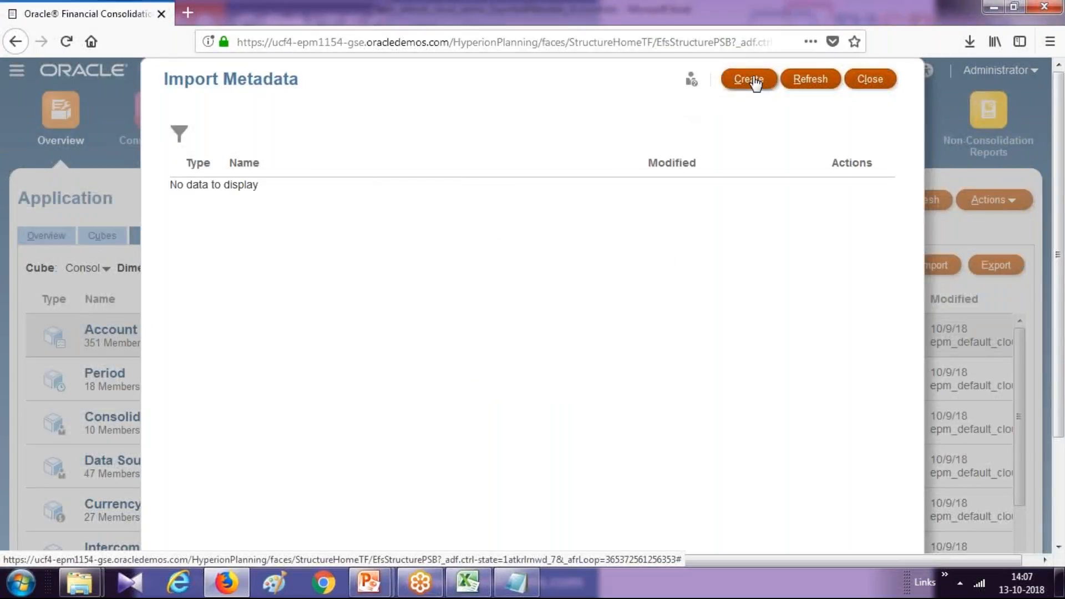
click(748, 79)
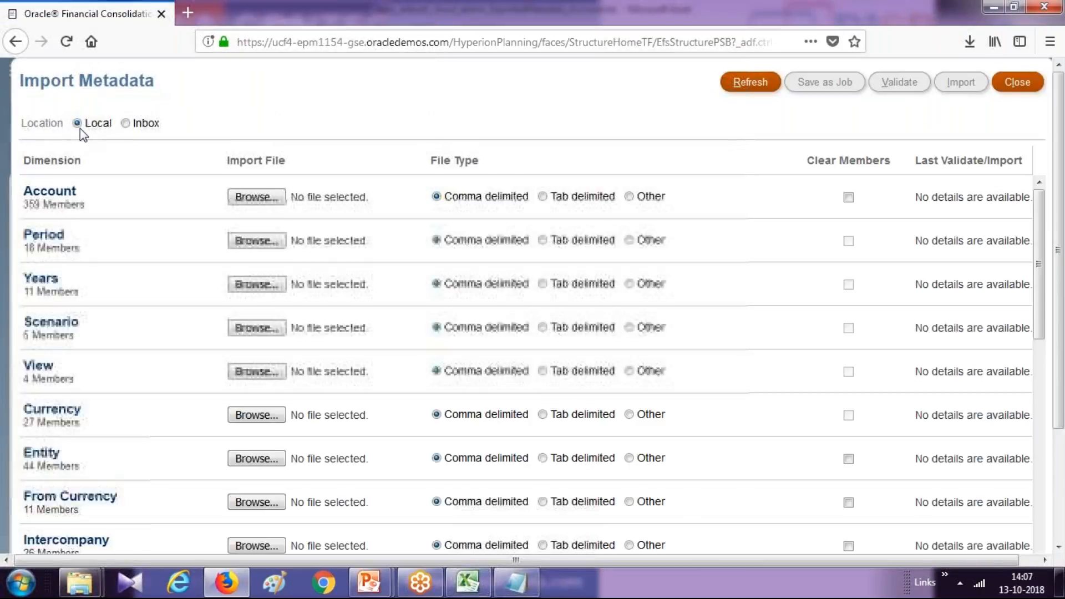
click(139, 125)
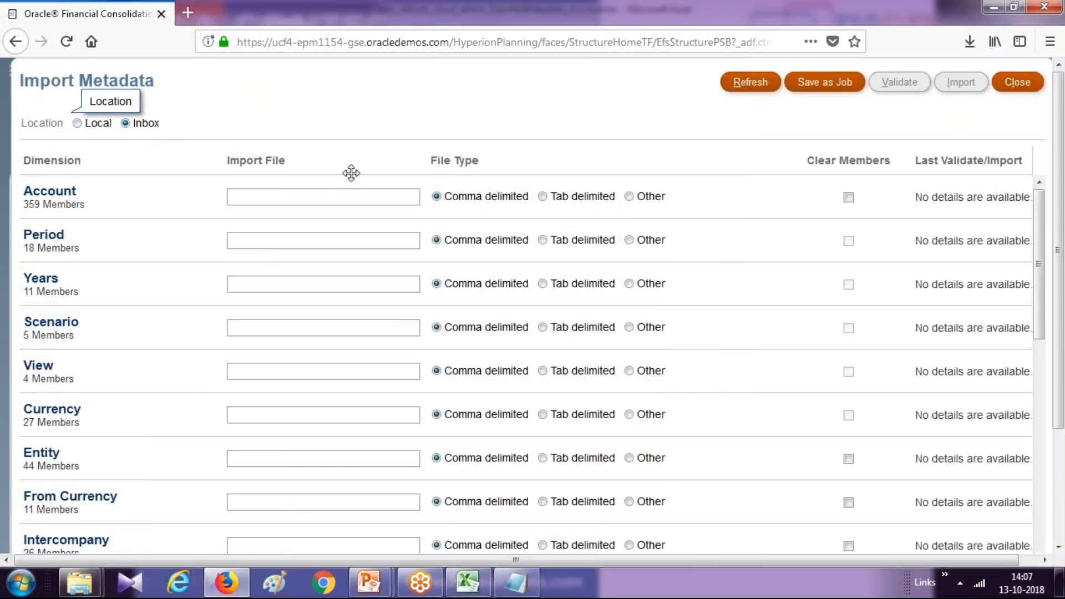
Set the Account dimension's import file to tab-delimited New_Cash_Elements.txt, copying the name from the file in the FCCS folder.
click(335, 199)
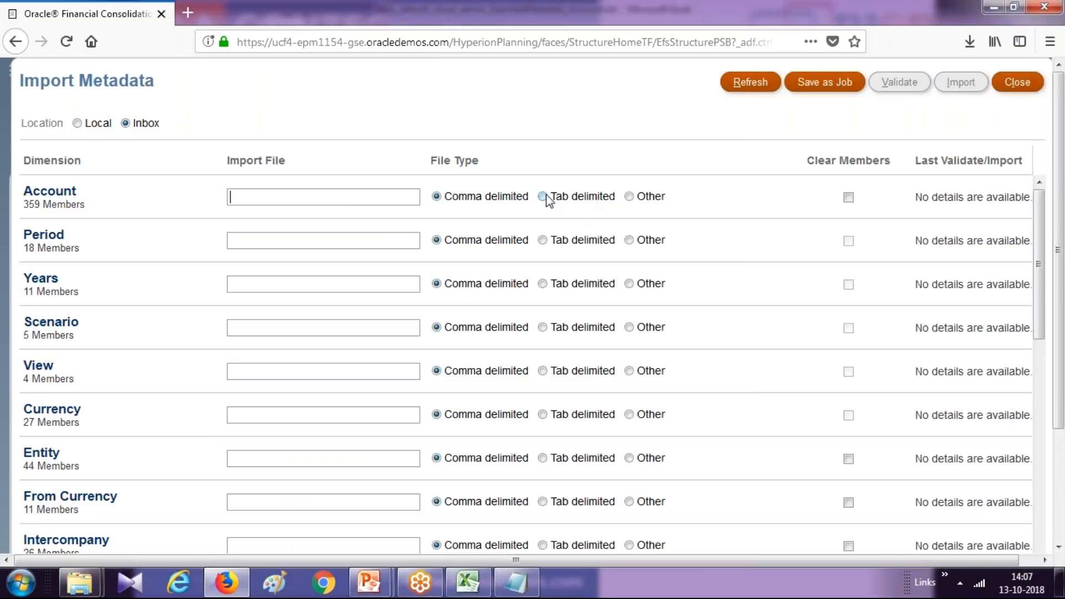
mouse_move(80, 583)
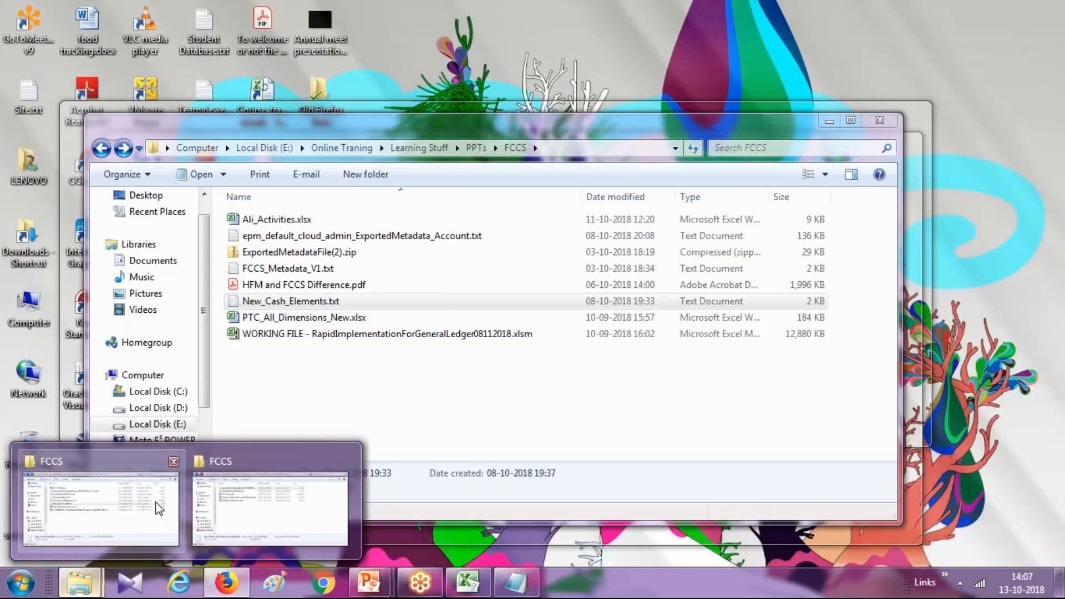
click(164, 508)
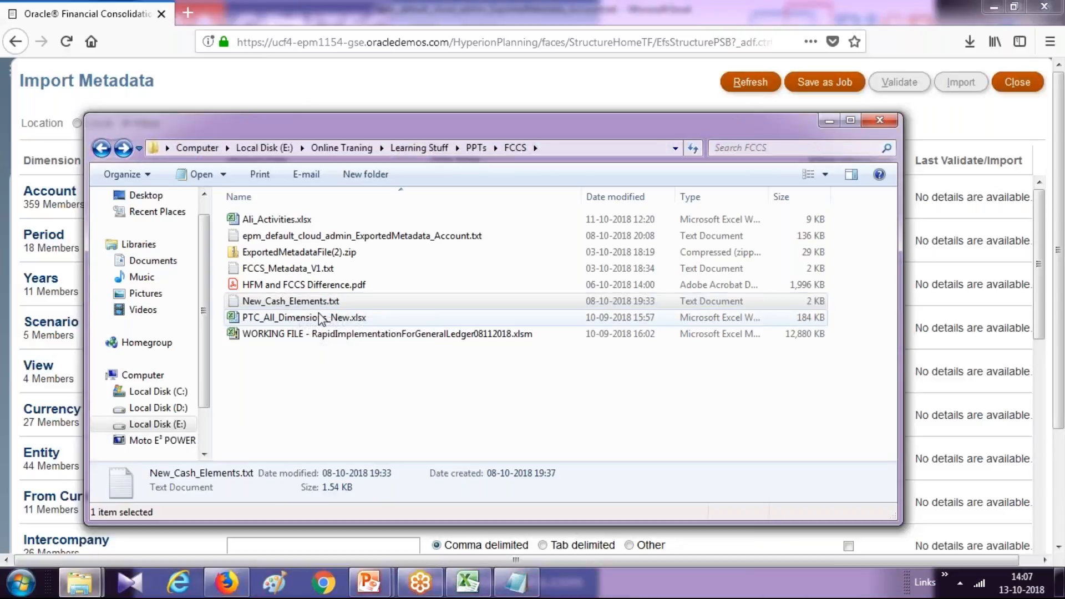
click(313, 319)
click(322, 306)
key(F2)
drag(340, 302, 238, 306)
key(ctrl+c)
key(alt+Tab)
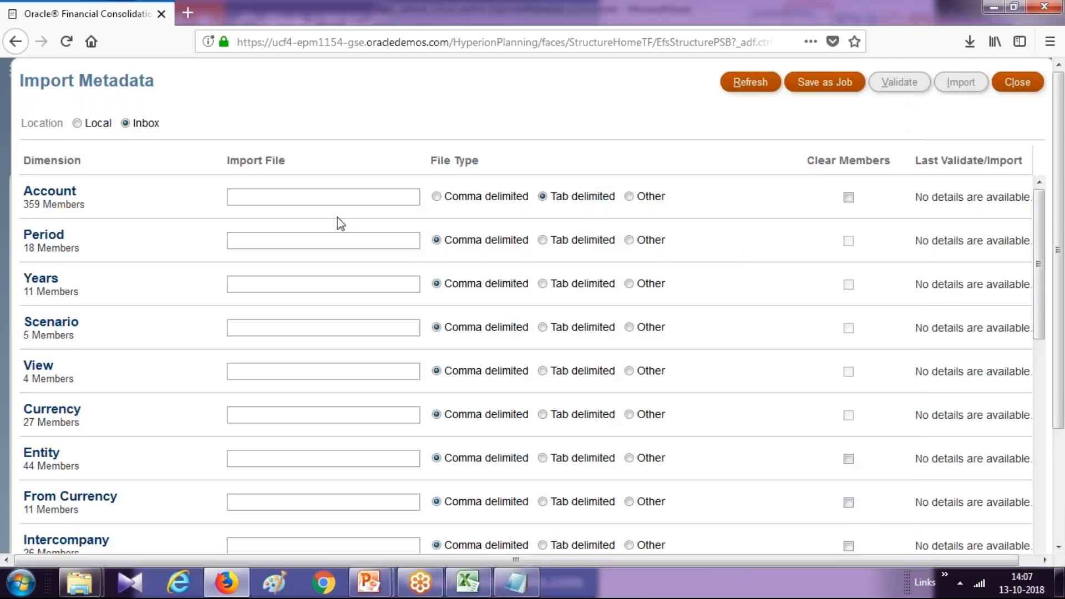
key(ctrl+v)
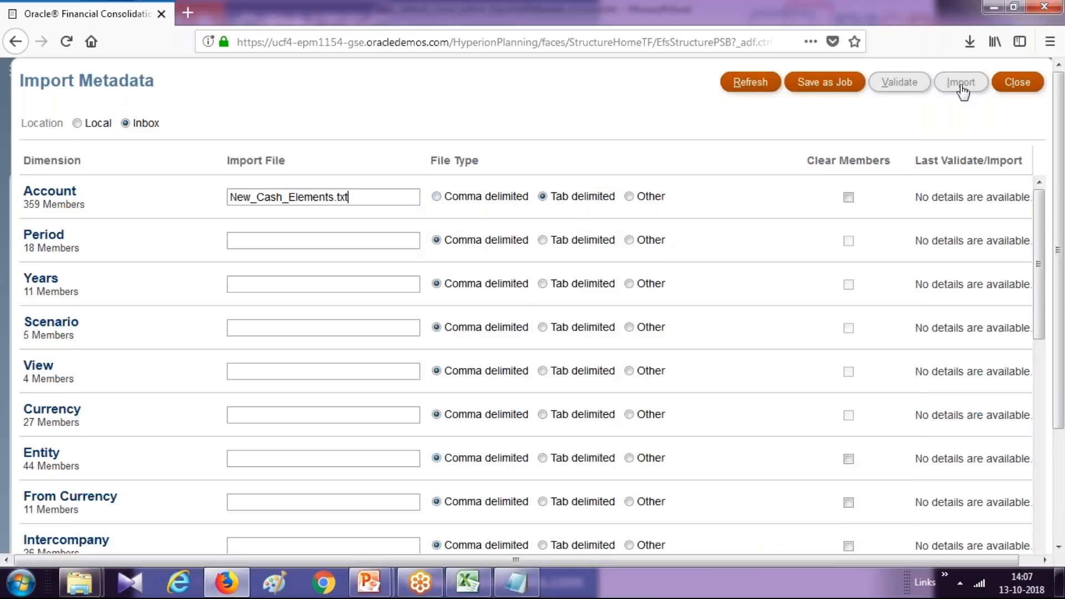
Save the metadata import as a job named Job_New_Cash_Elements and close the Import Metadata windows.
click(830, 92)
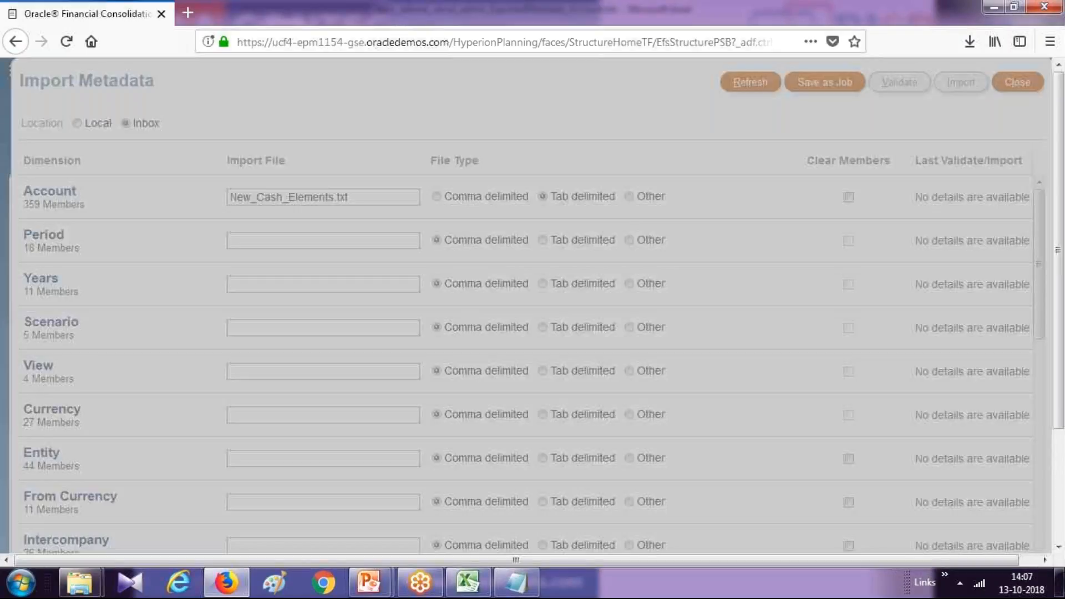
click(491, 292)
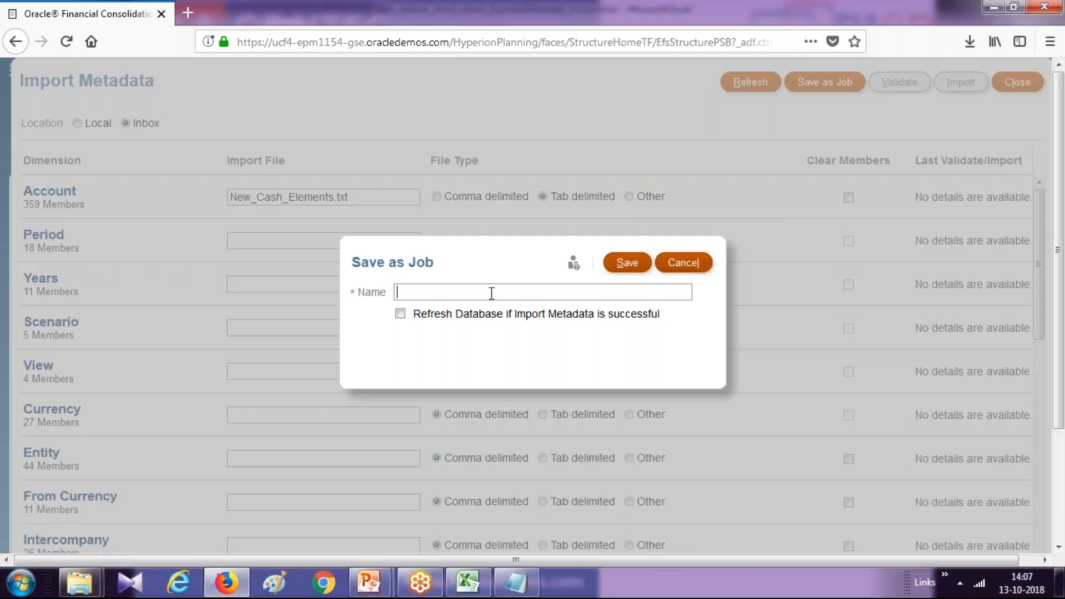
key(ctrl+v)
key(BackSpace)
key(BackSpace)
key(BackSpace)
text(Job+)
key(BackSpace)
text(_)
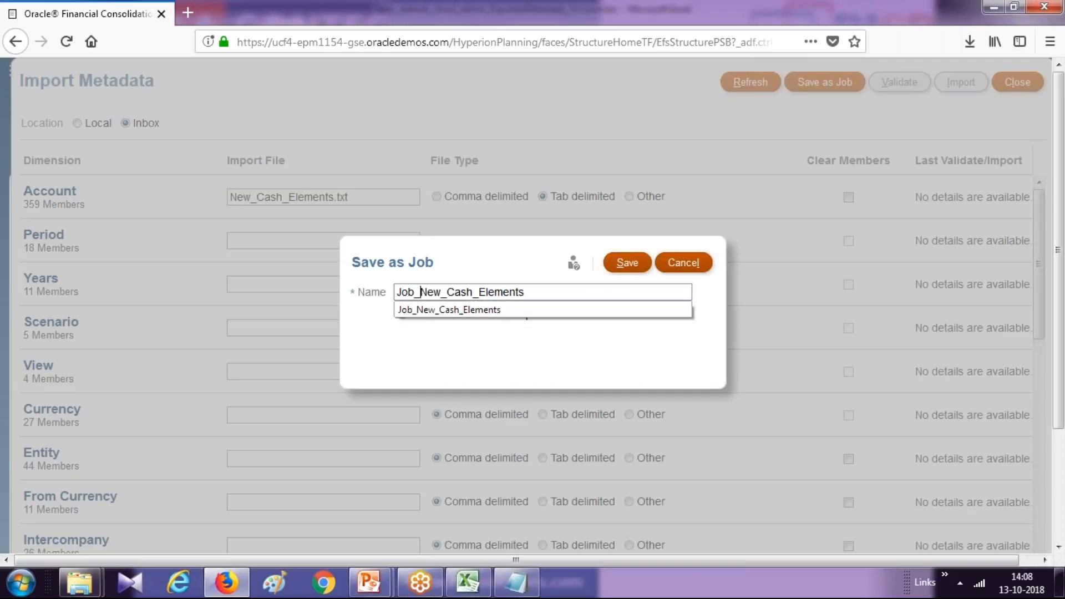
click(628, 263)
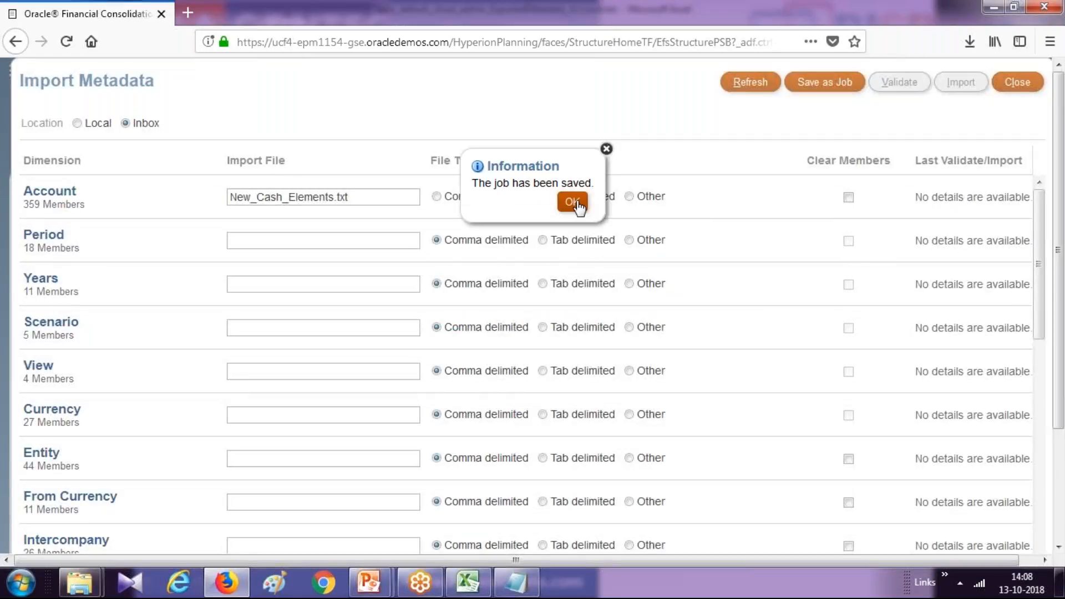
click(575, 203)
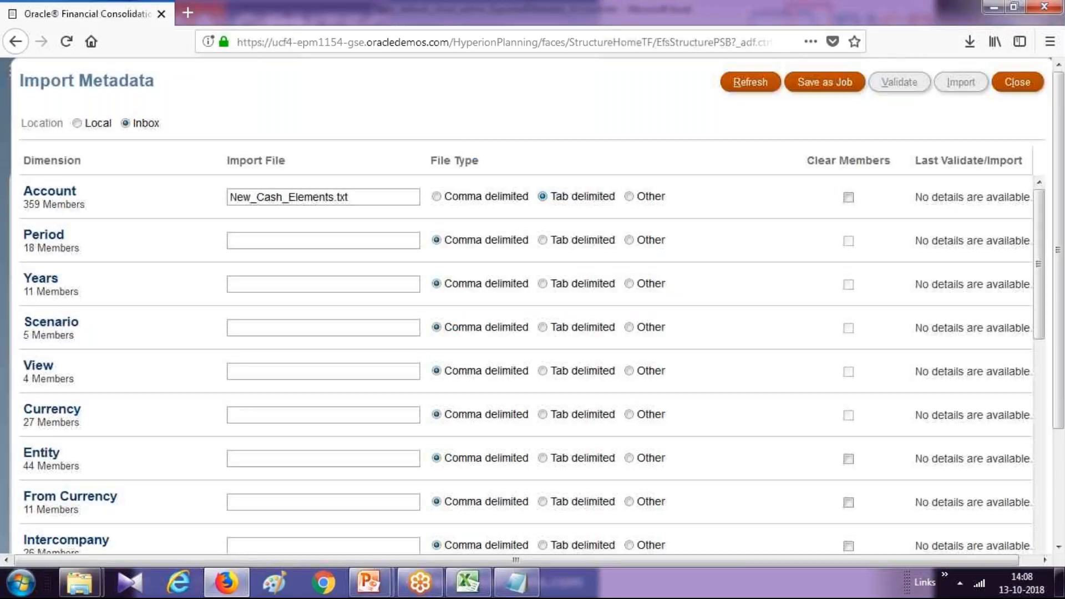
click(1021, 83)
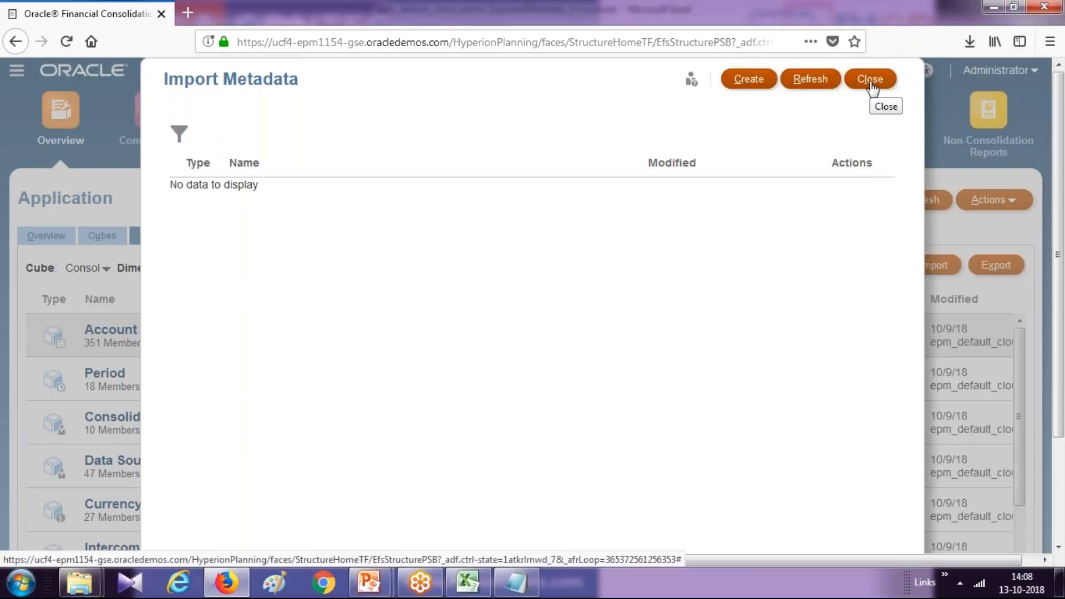
click(858, 101)
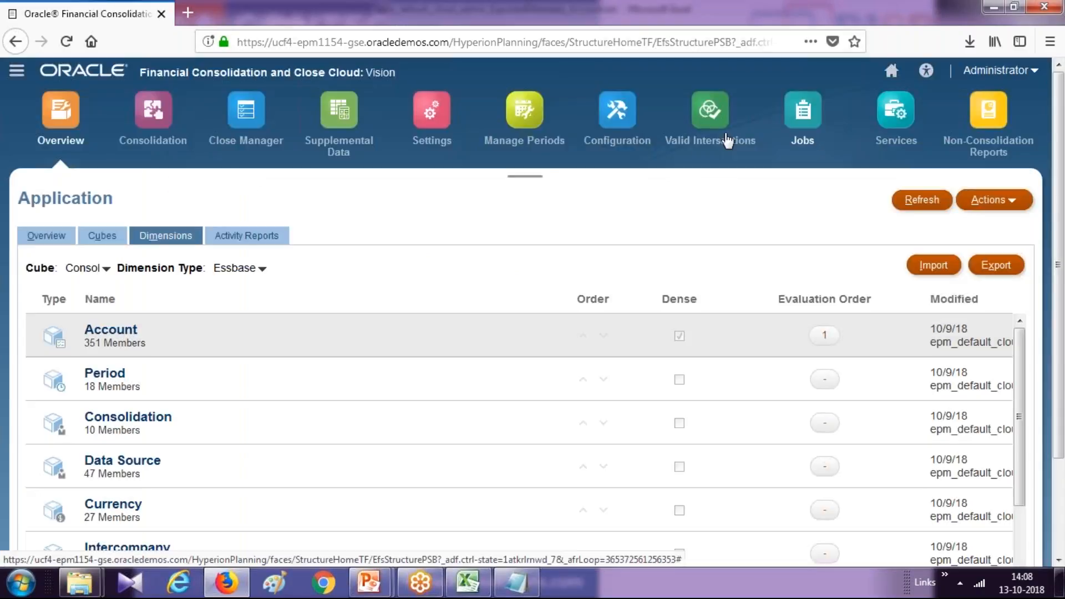
Schedule an Import Metadata job that runs Job_New_Cash_Elements now.
click(803, 143)
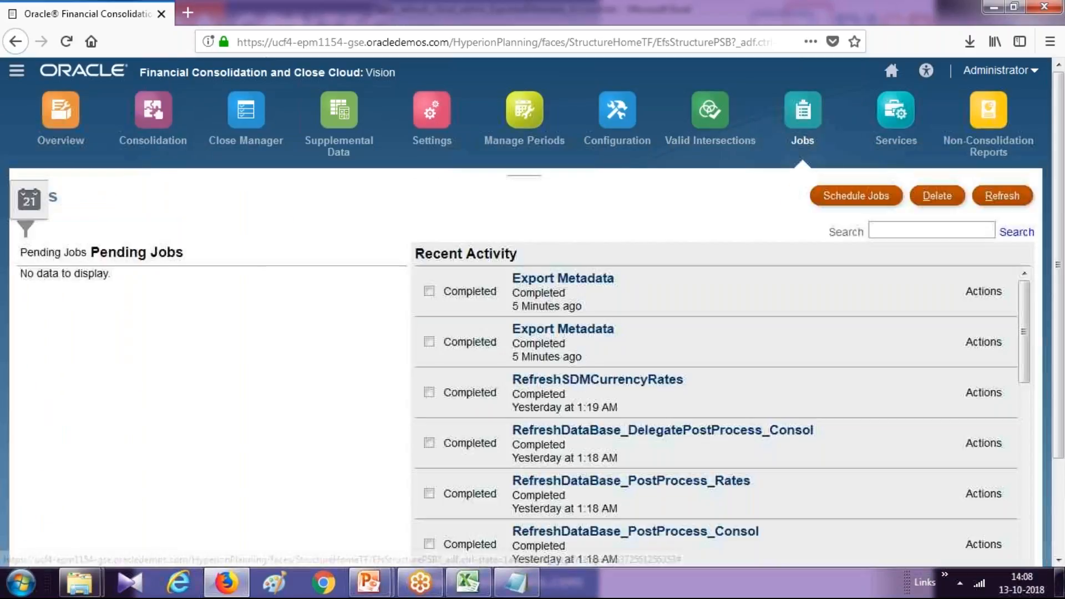
click(882, 201)
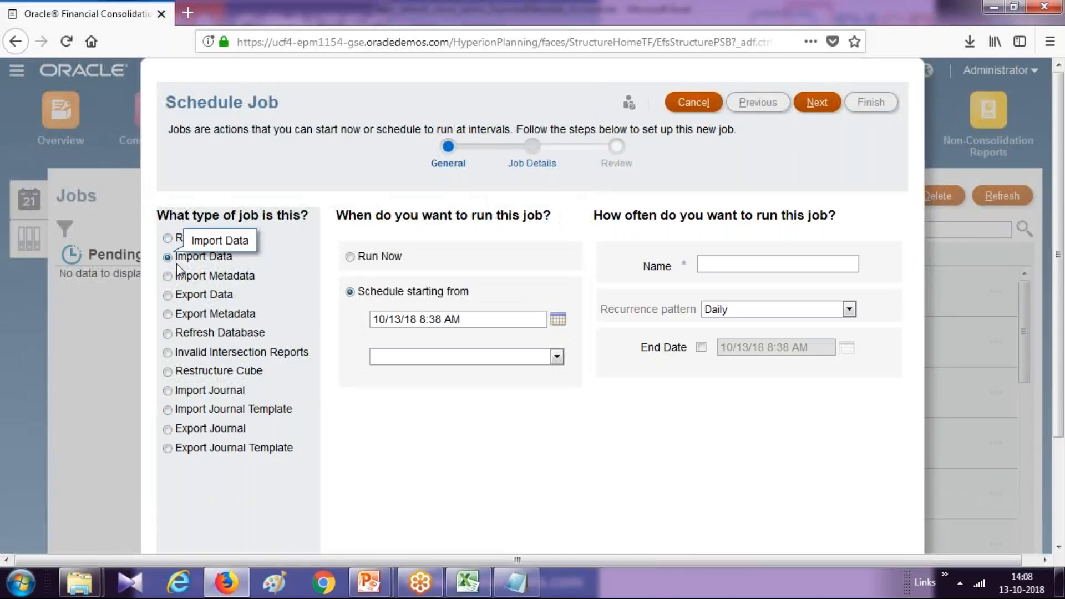
click(167, 275)
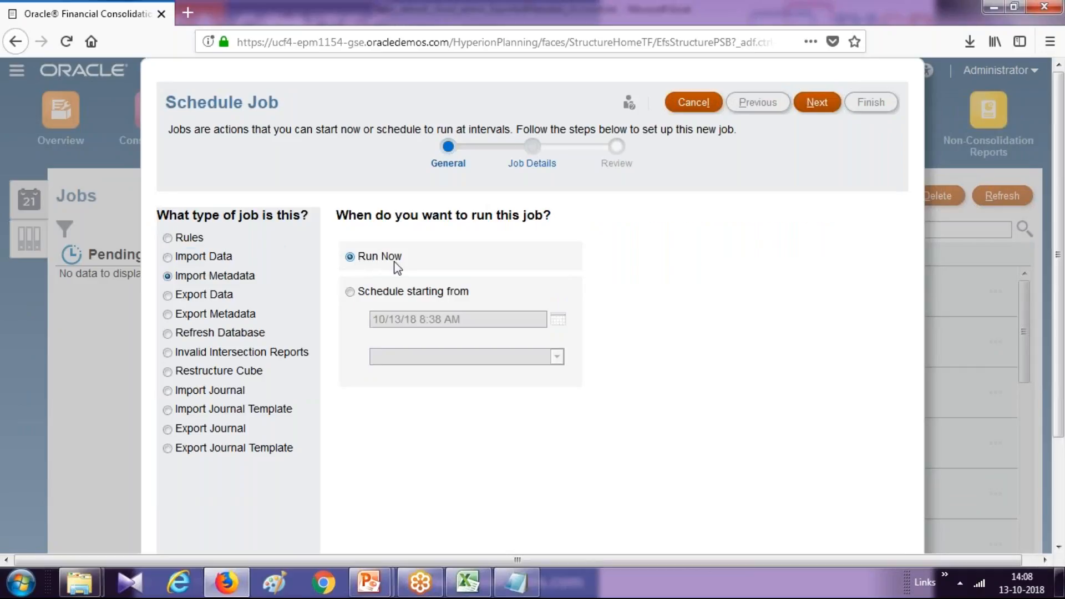
click(823, 105)
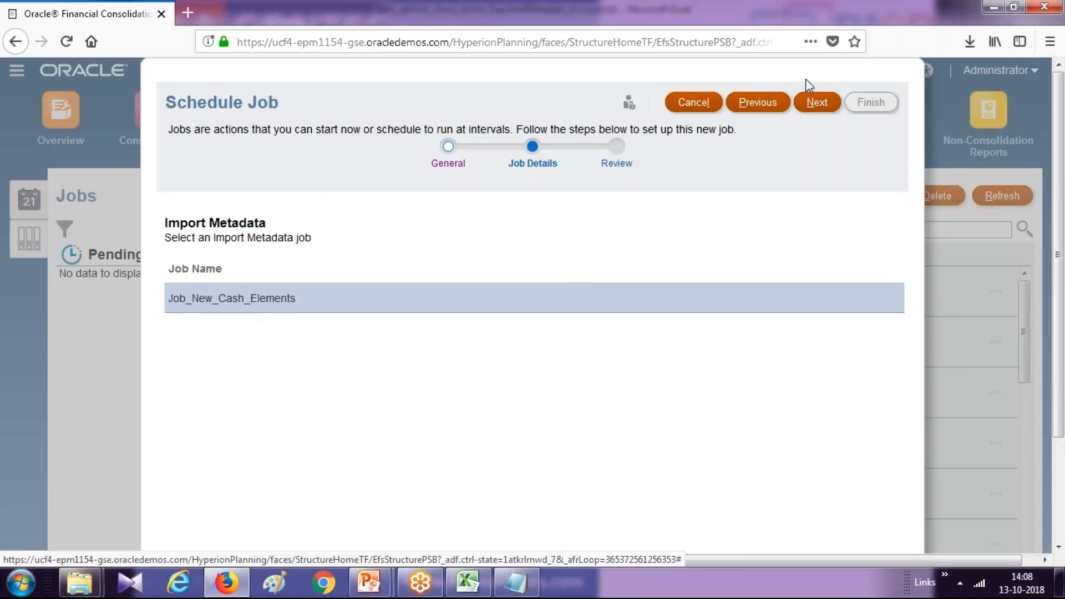
click(816, 104)
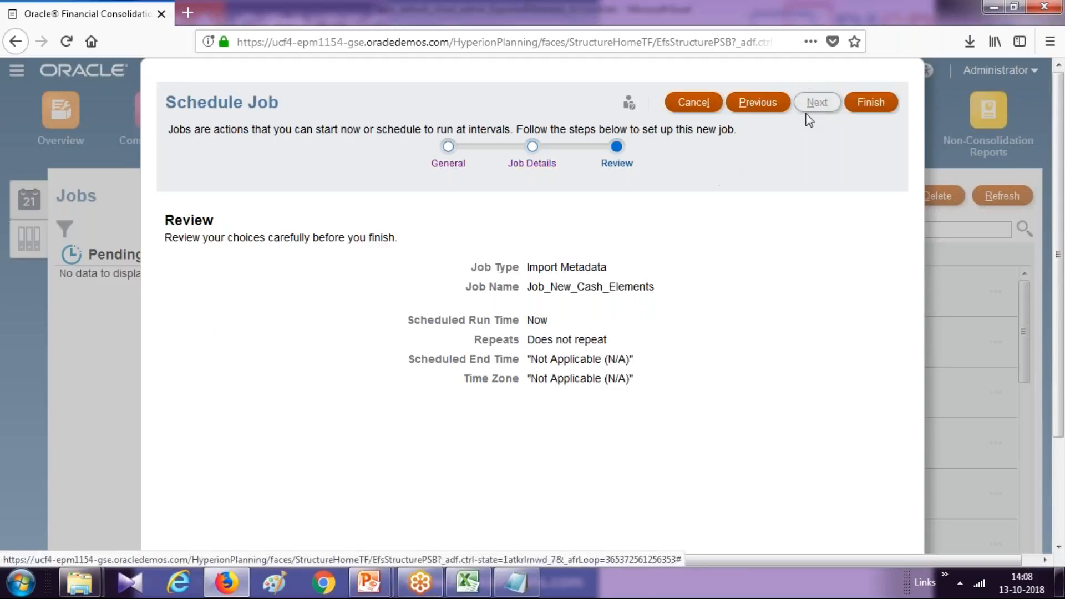
click(867, 107)
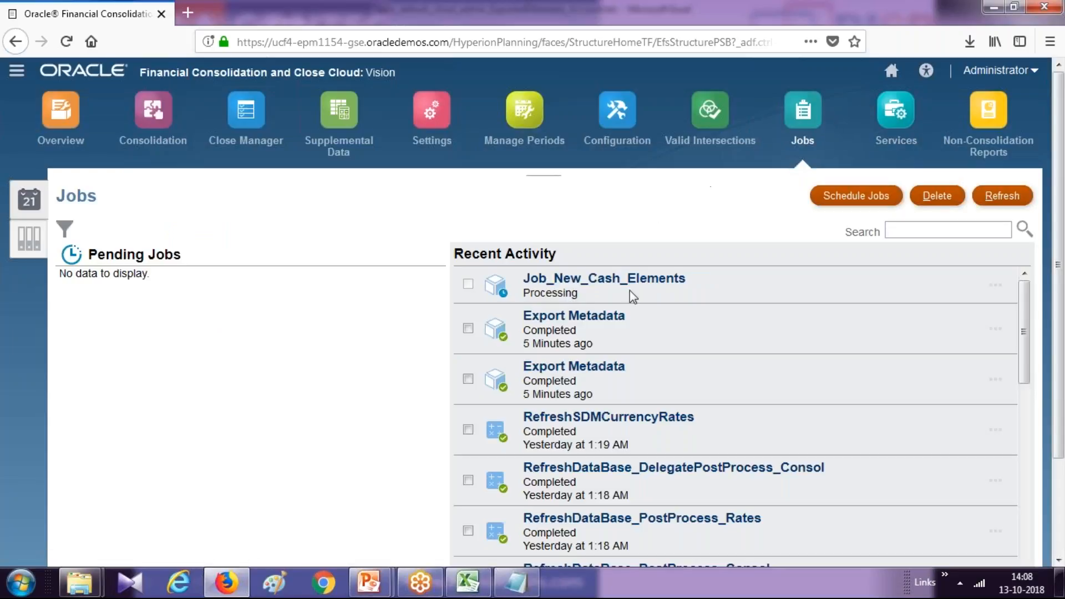
Refresh the job list and check the imported accounts in the Account dimension by expanding FCCS_Balance Sheet down to FCCS_Cash And Cash Equivalents.
click(1013, 201)
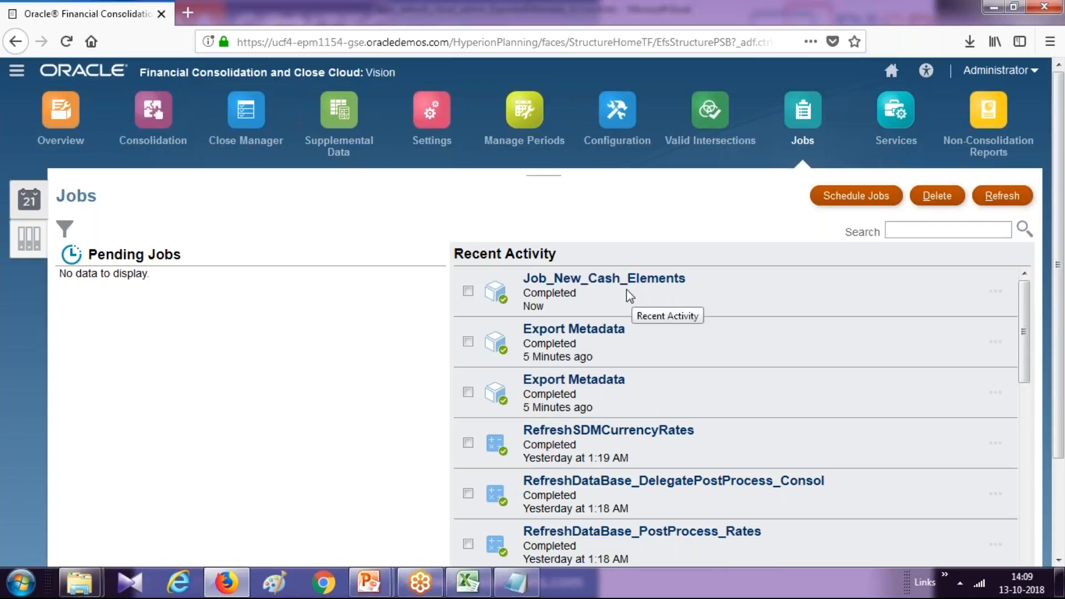
click(21, 83)
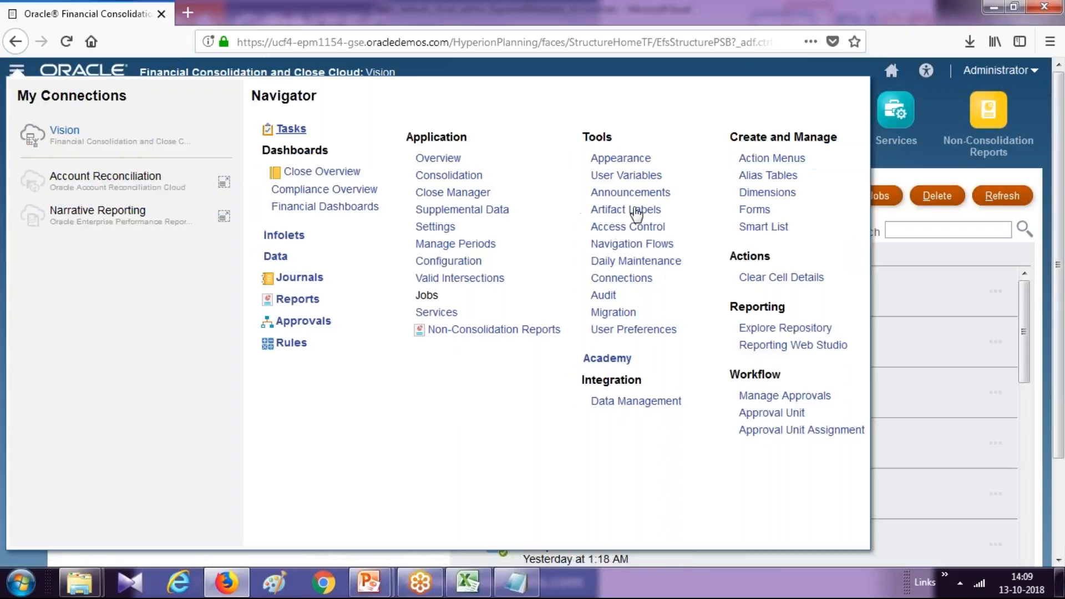
click(771, 194)
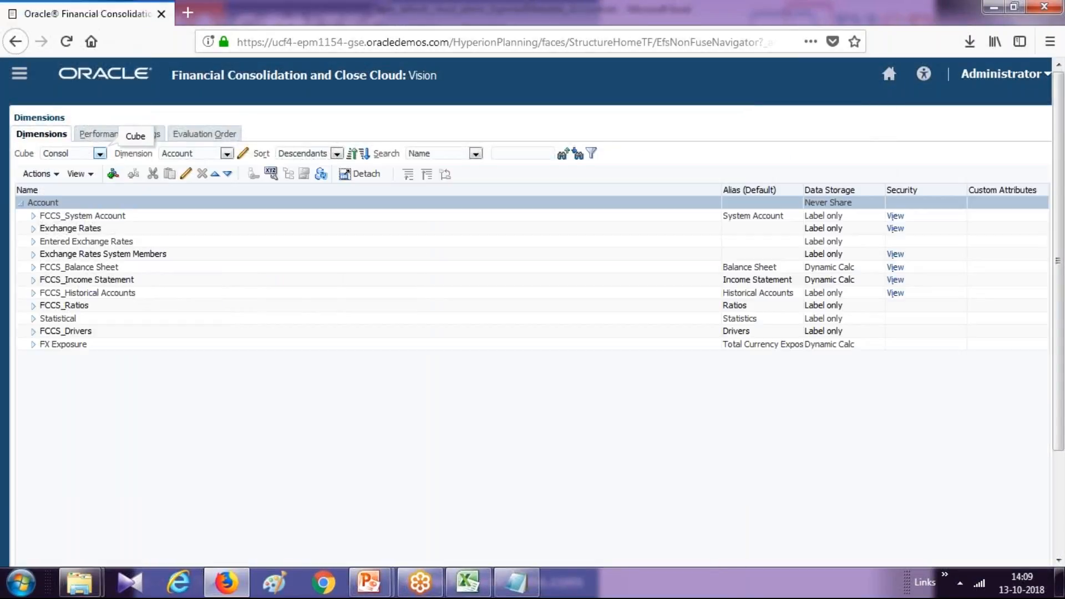
click(34, 244)
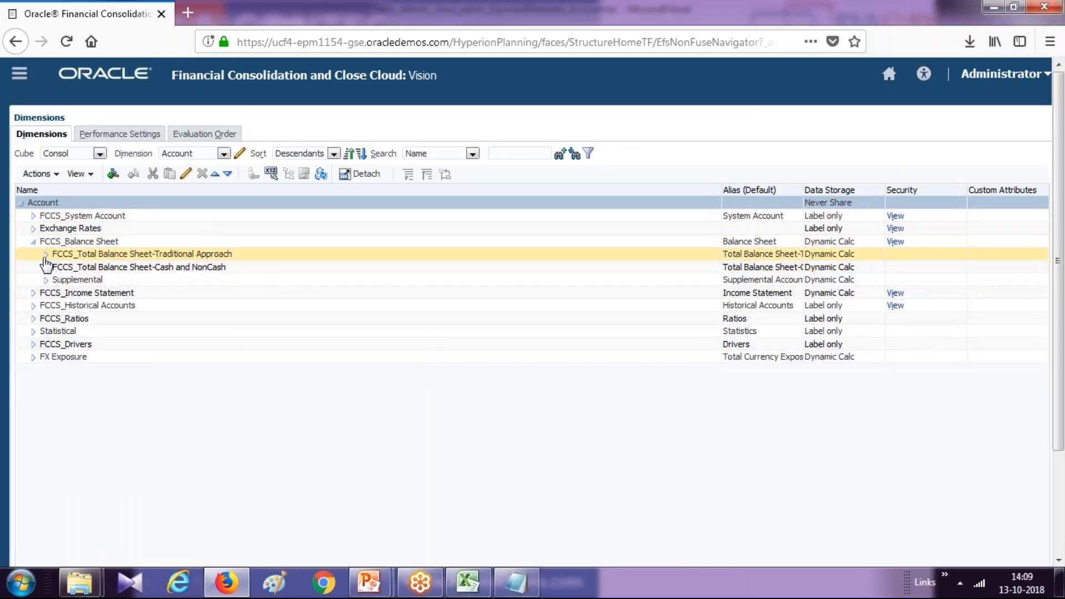
click(46, 256)
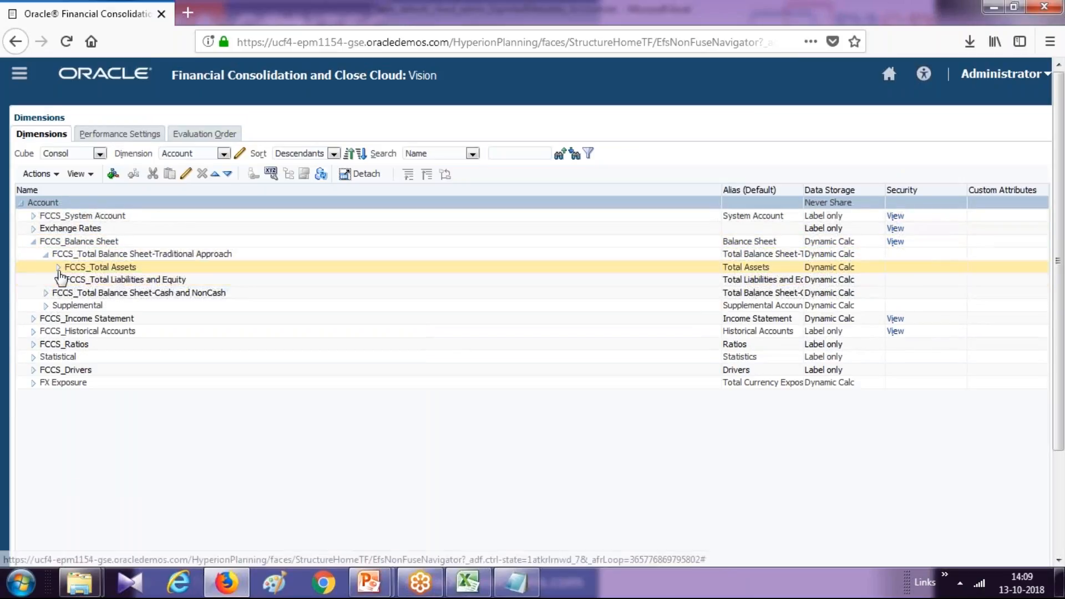
click(71, 281)
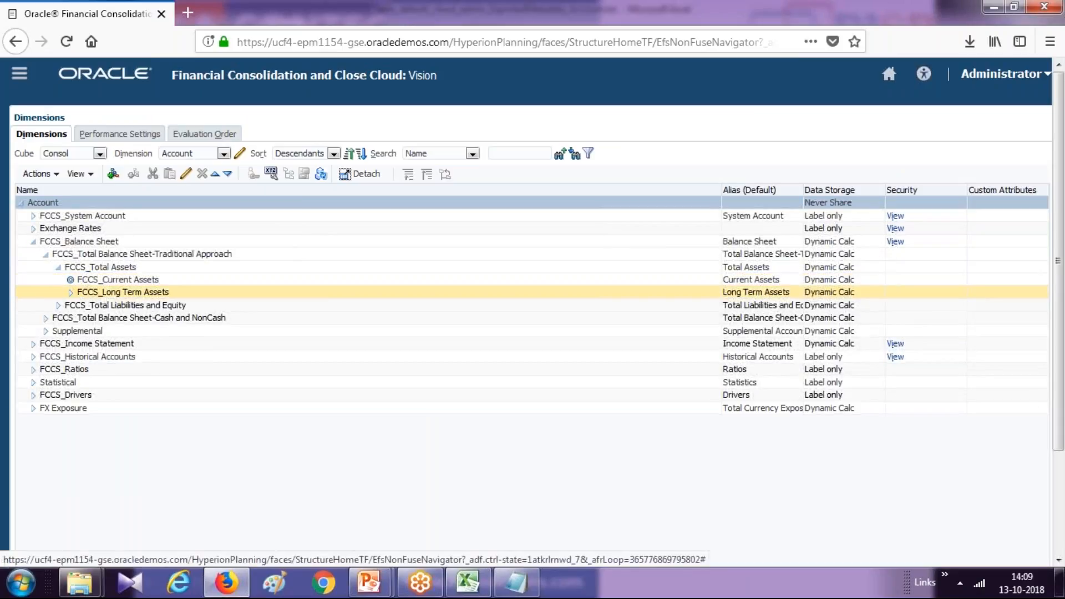
click(84, 295)
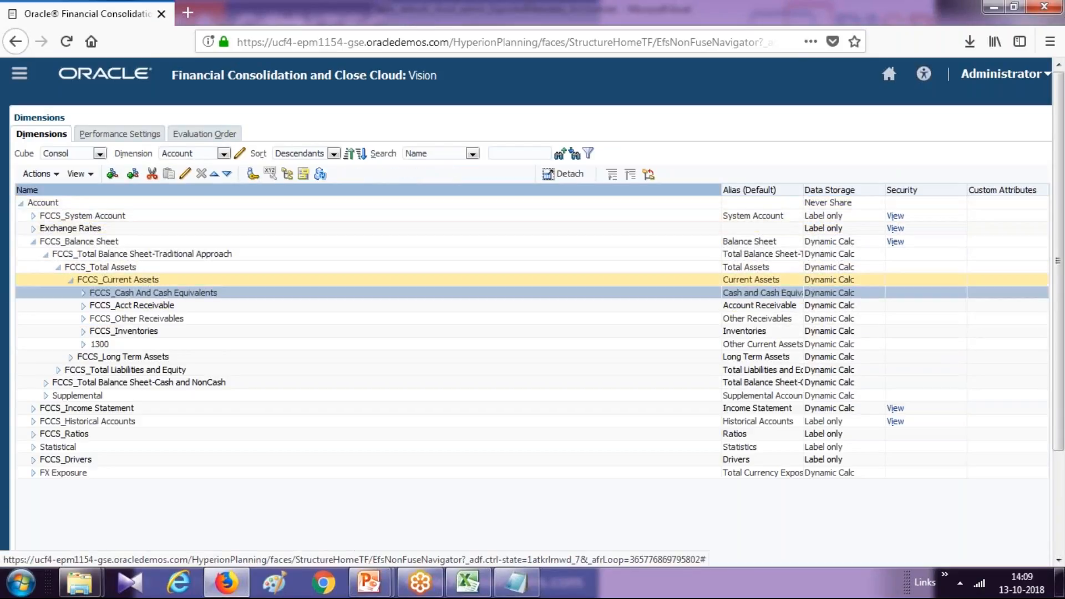
click(82, 294)
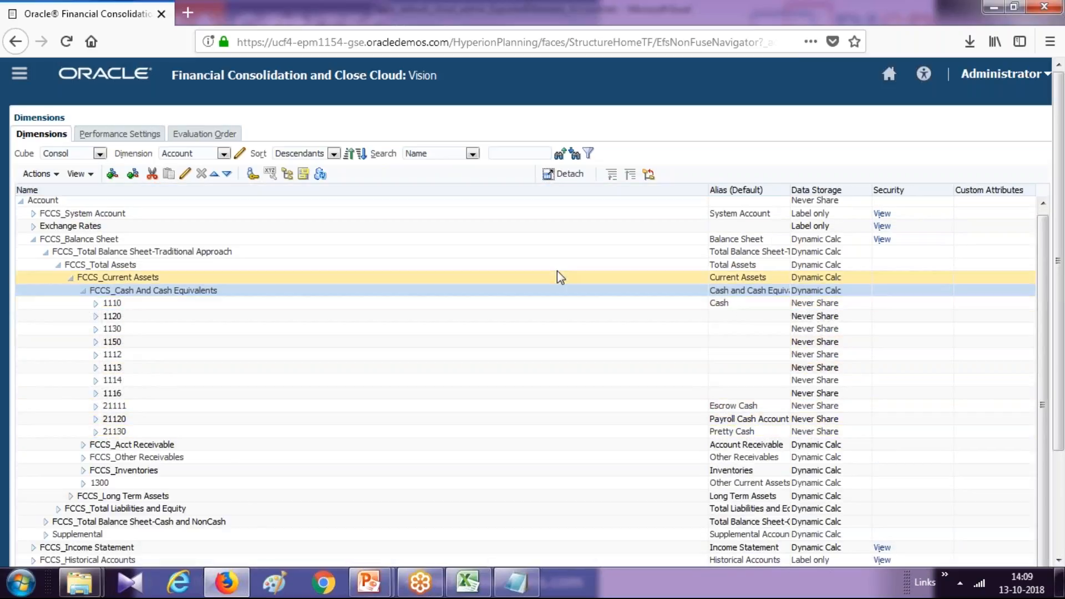
Create and run a database refresh from the application overview for all users, logging off all users and stopping all active requests.
click(889, 78)
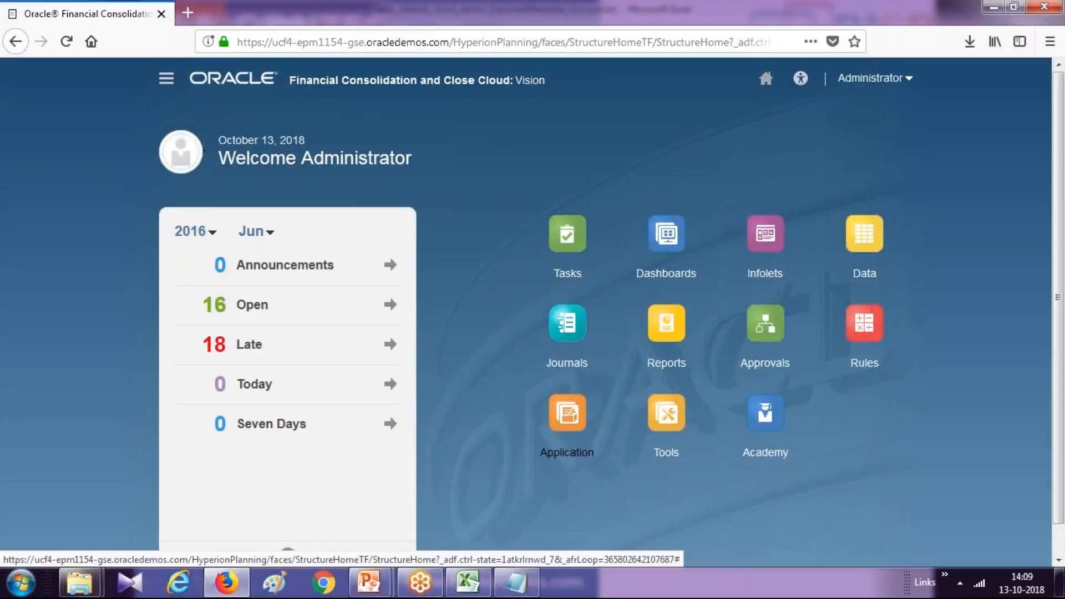
click(566, 452)
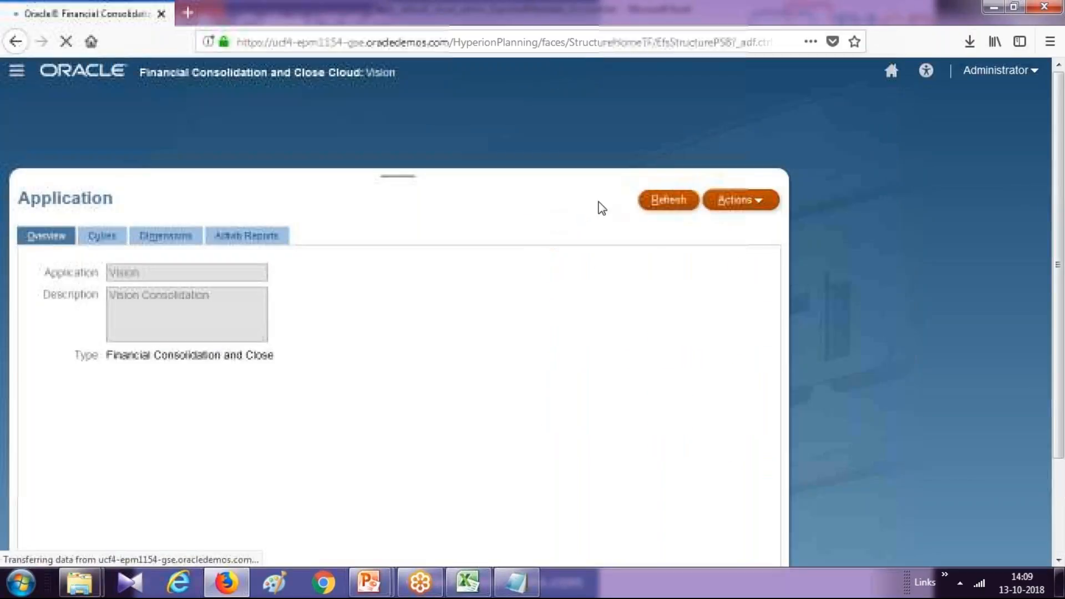
click(1008, 207)
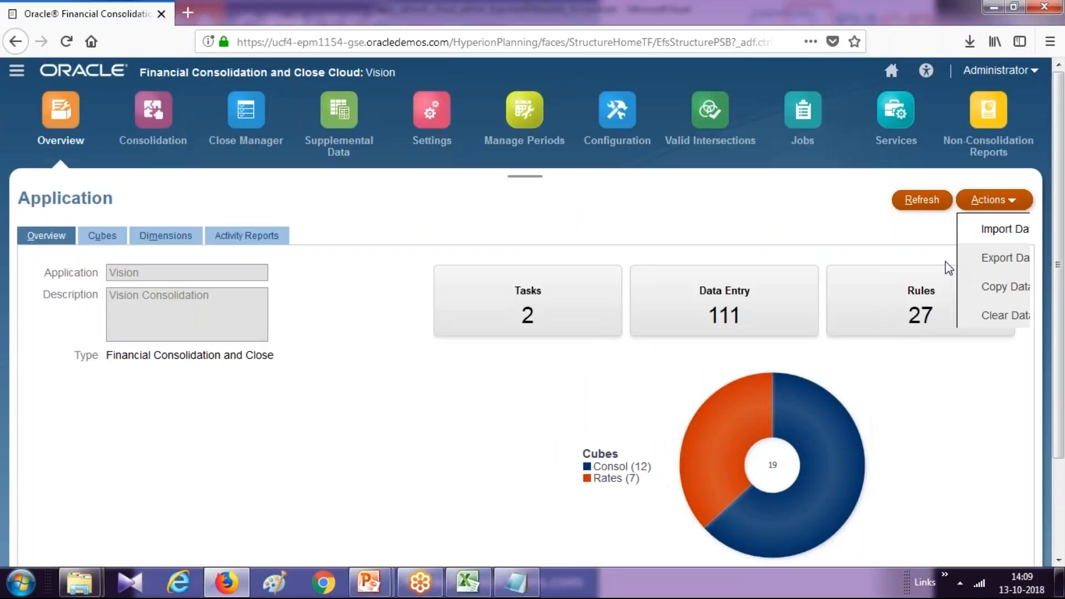
click(936, 379)
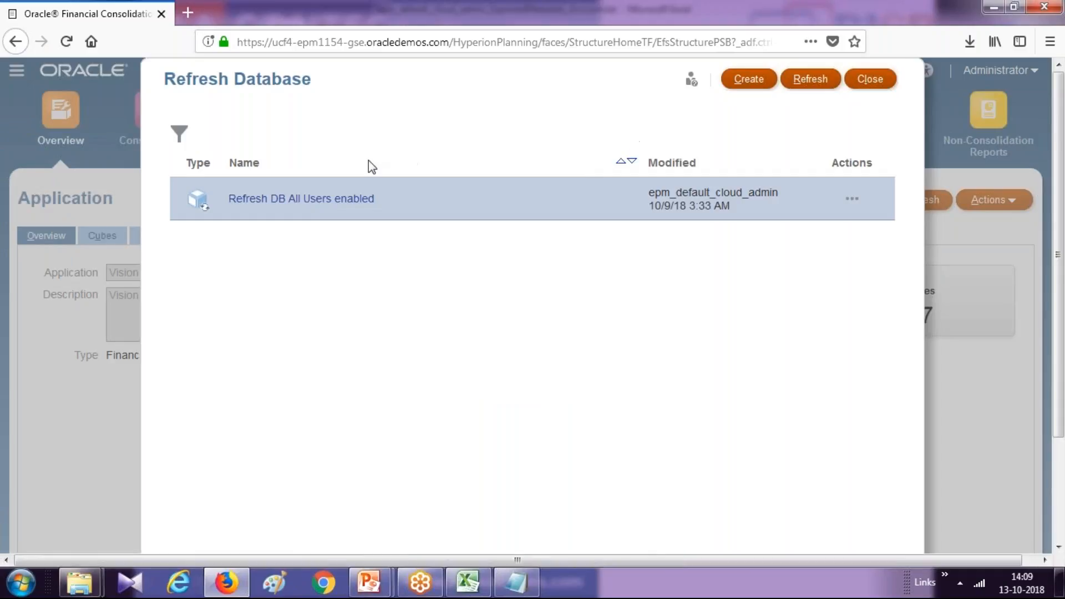
click(760, 83)
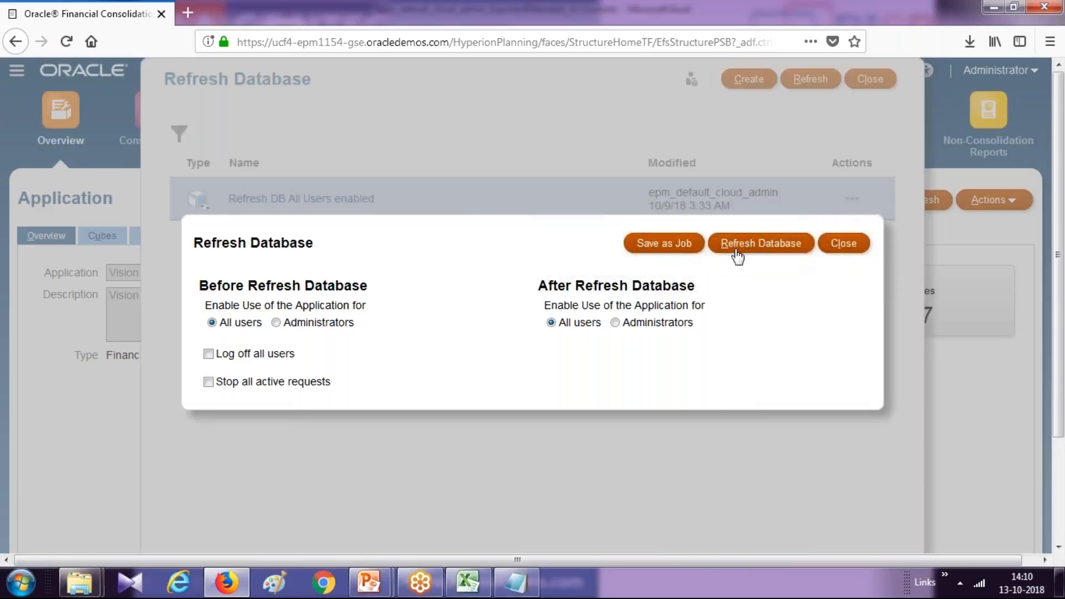
click(208, 353)
click(208, 382)
click(761, 249)
click(568, 368)
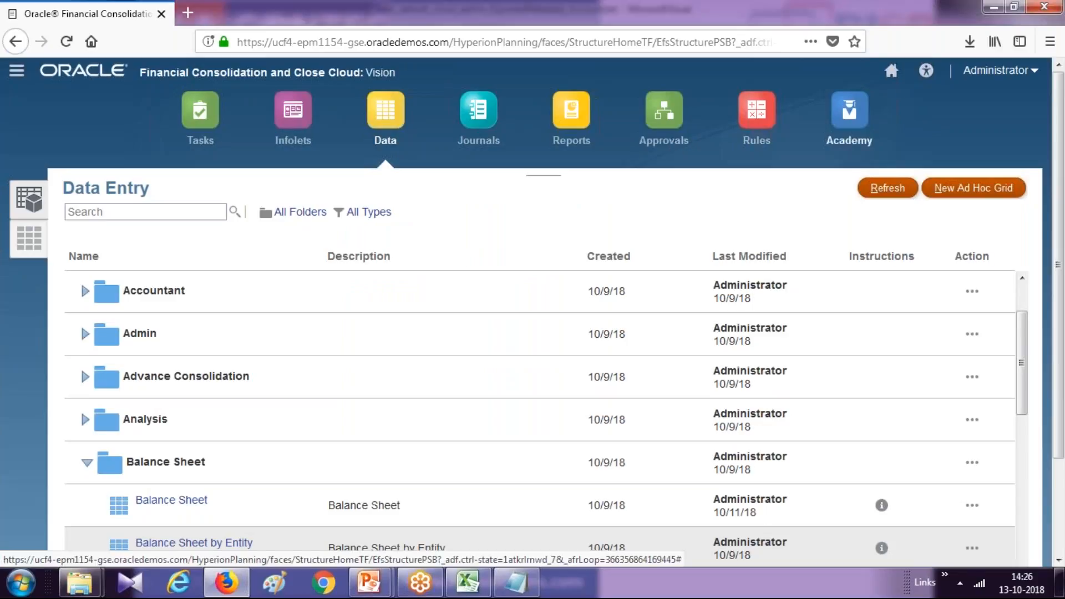
Open the application's job list from the home page to check the database refresh.
click(891, 71)
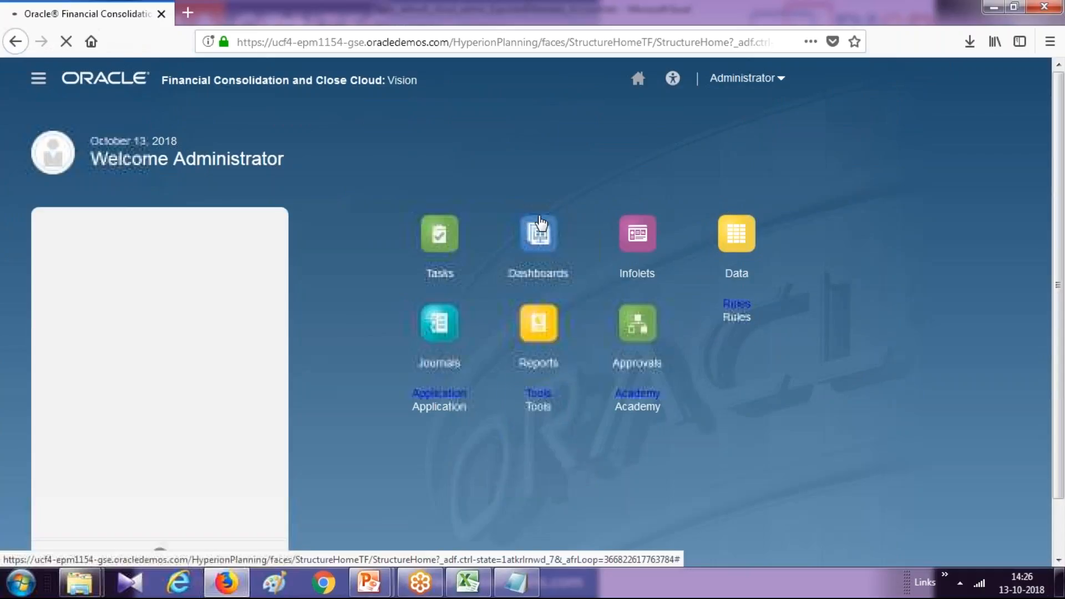
click(561, 452)
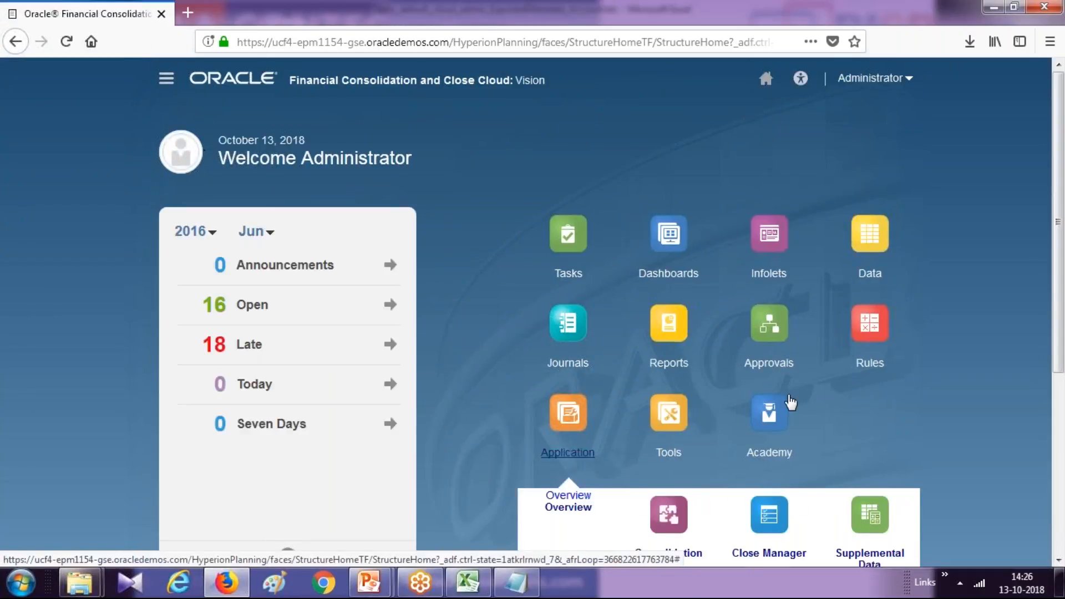
scroll(789, 401, down, 5)
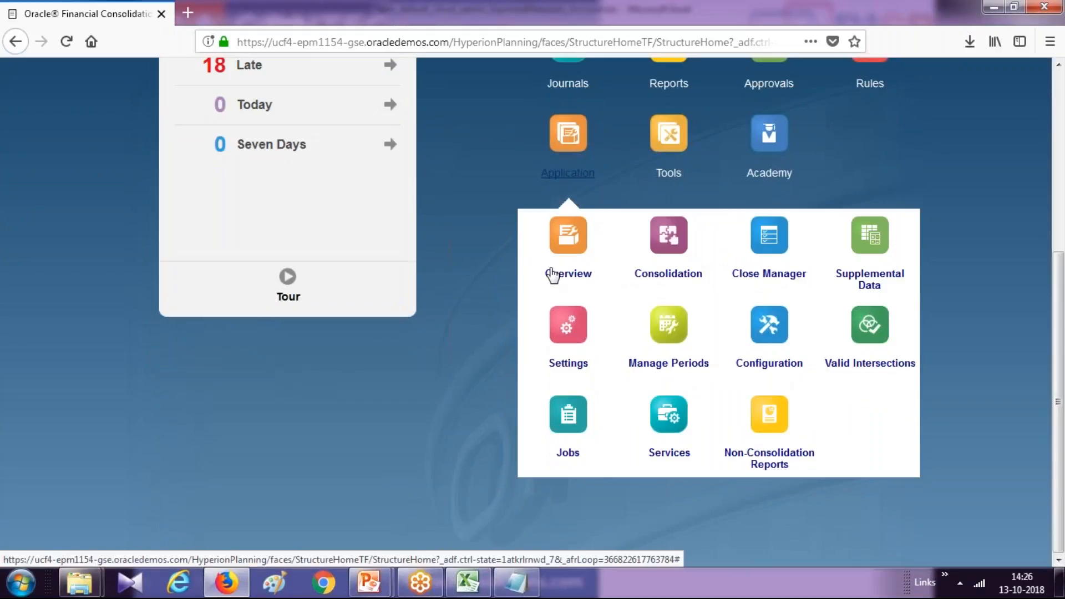
click(566, 452)
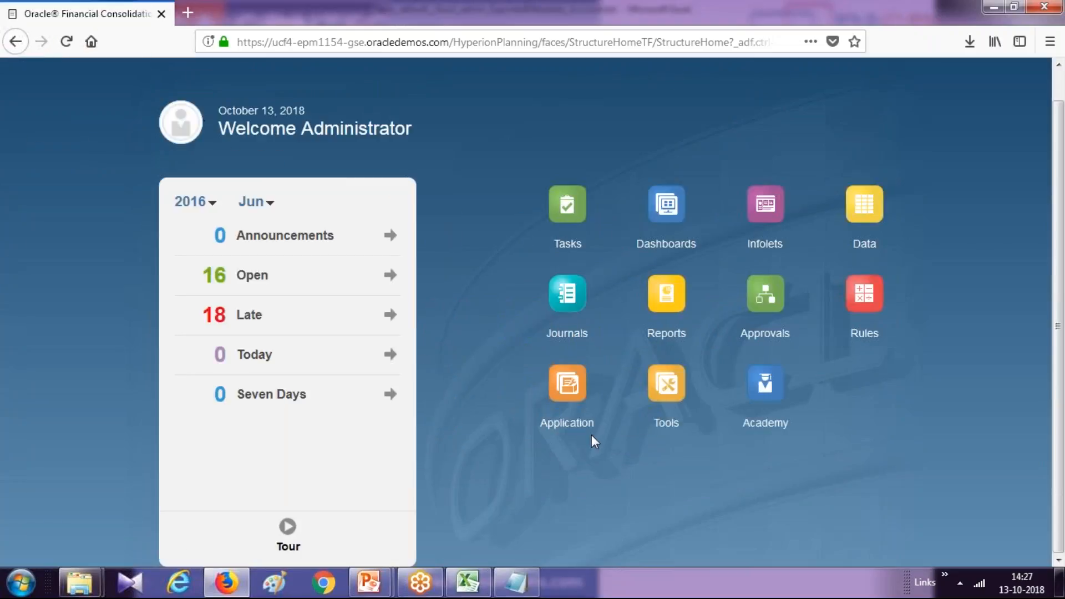
Examine the Escrow Cash, Payroll Cash Account and Pretty Cash rows in the Balance Sheet by Entity form, and close the form.
click(869, 244)
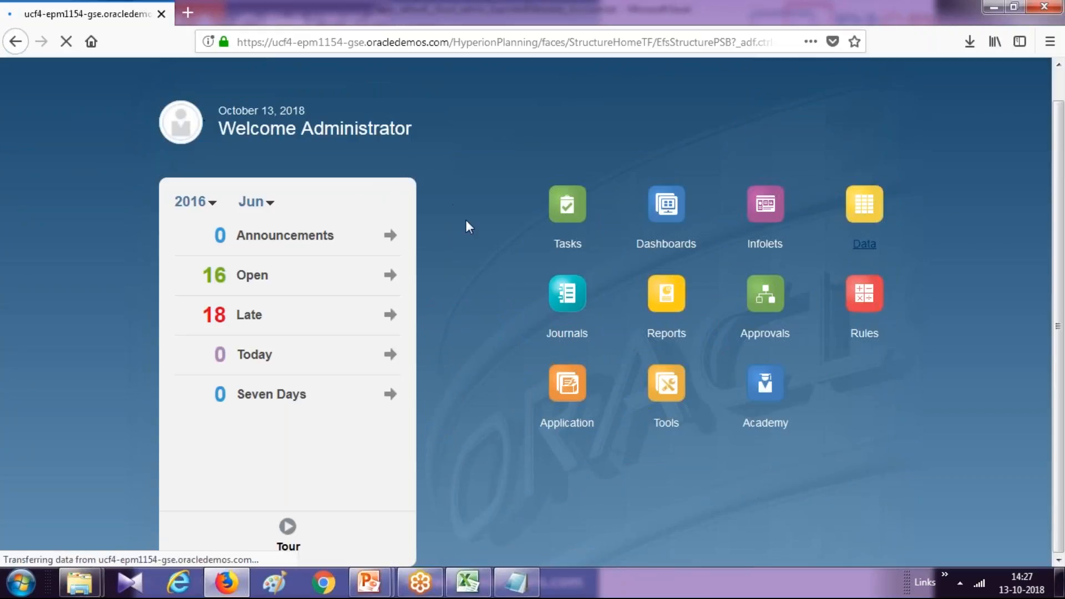
scroll(355, 284, down, 3)
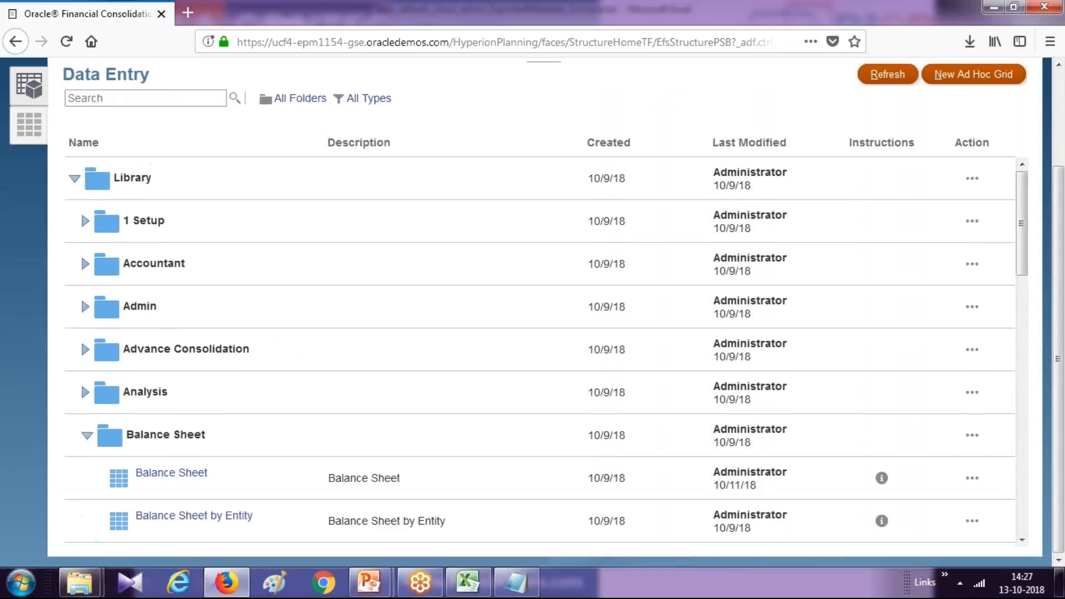
click(177, 511)
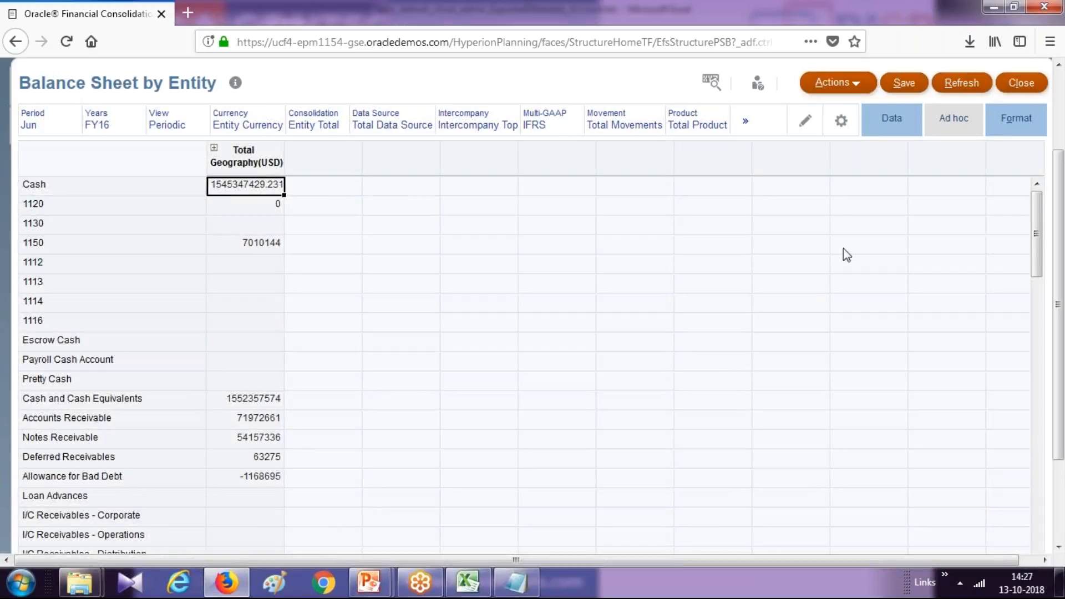
mouse_move(1032, 242)
mouse_down()
mouse_move(1034, 330)
mouse_move(1036, 222)
mouse_up()
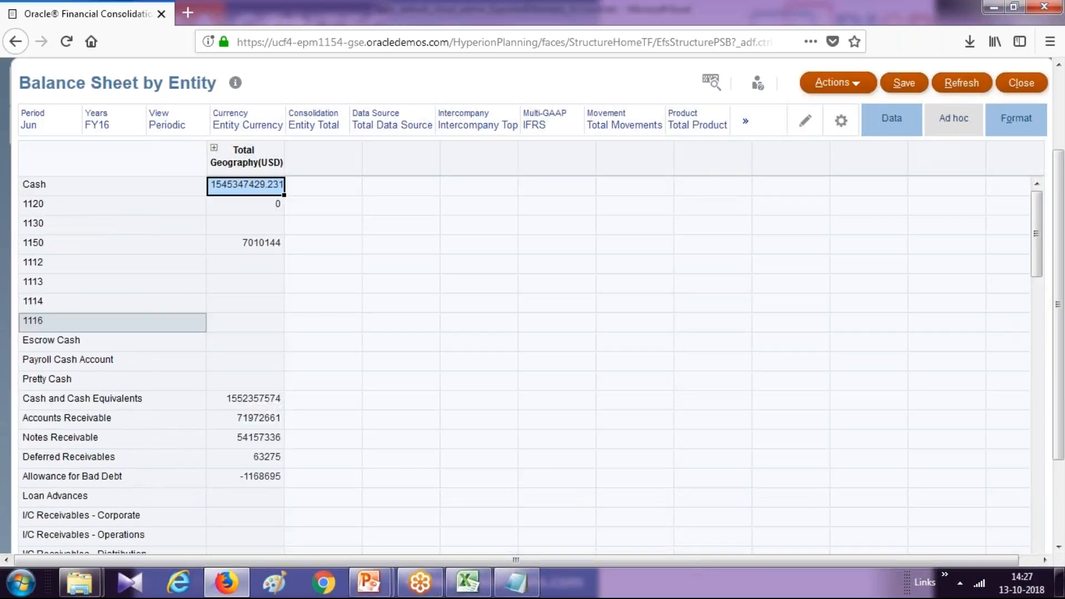
click(60, 344)
click(68, 361)
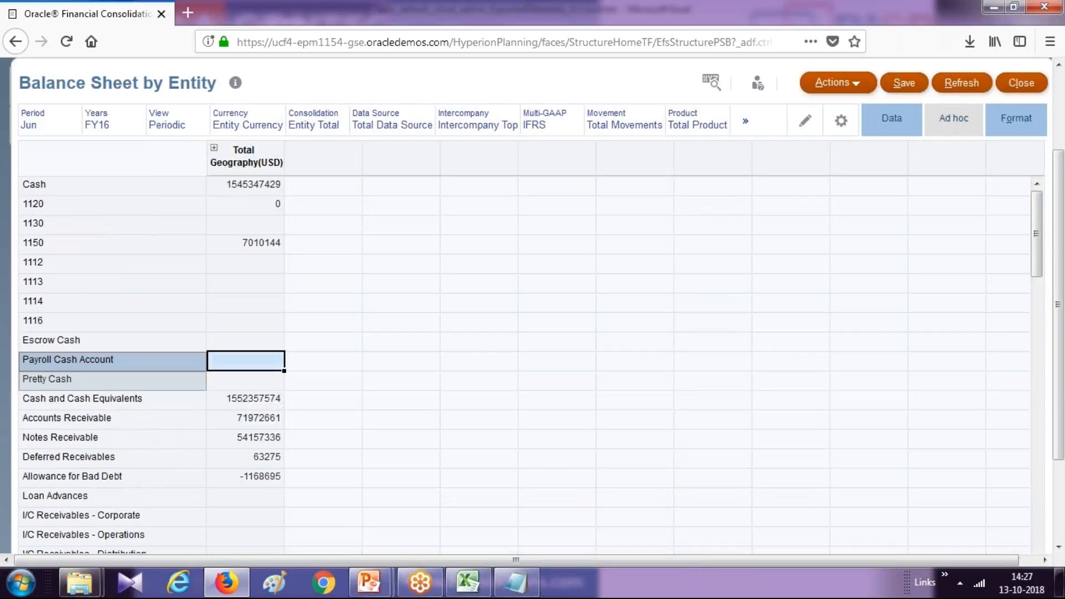
click(55, 380)
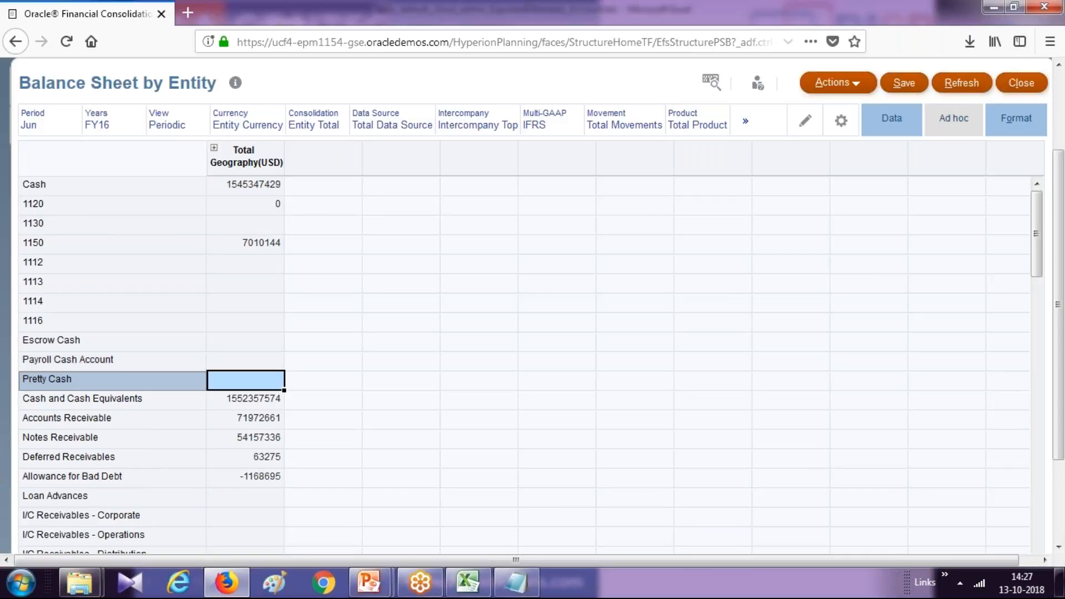
click(1010, 87)
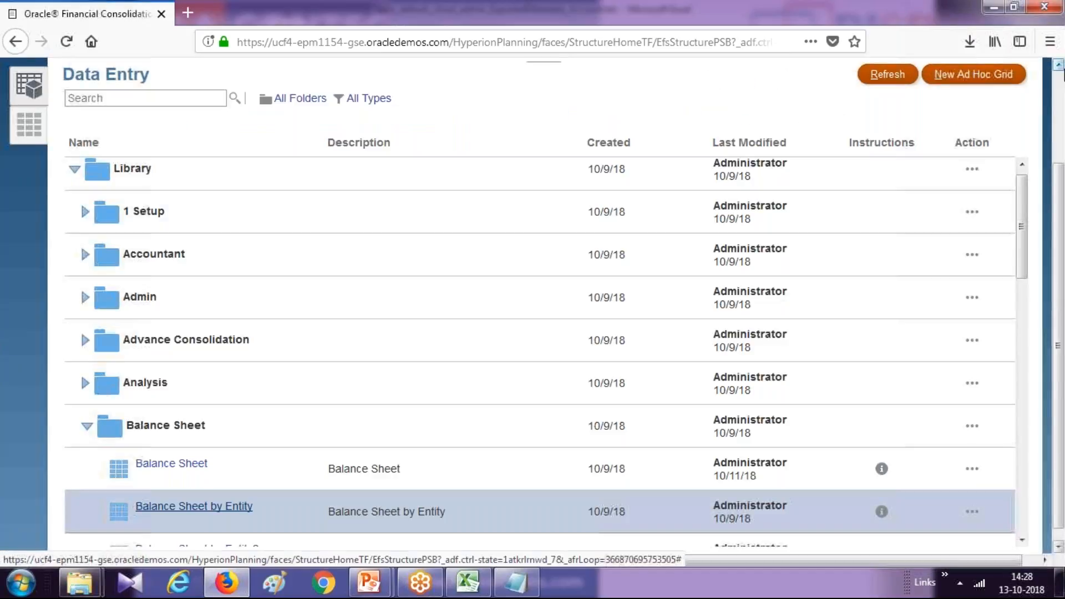
Return to the home page and reopen the data entry forms.
scroll(1058, 92, up, 3)
scroll(1058, 91, up, 1)
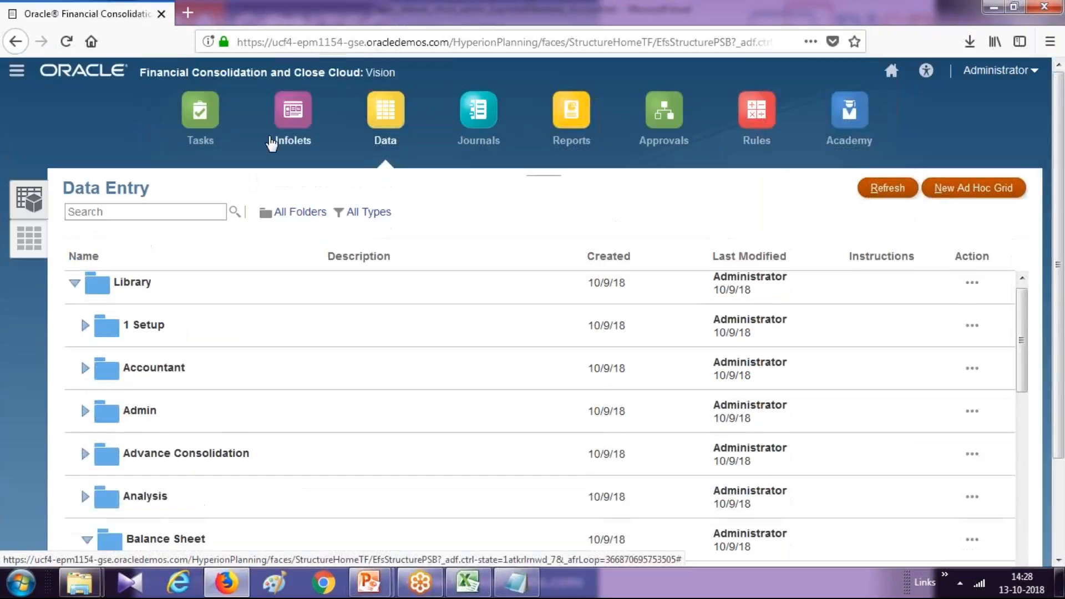
click(891, 74)
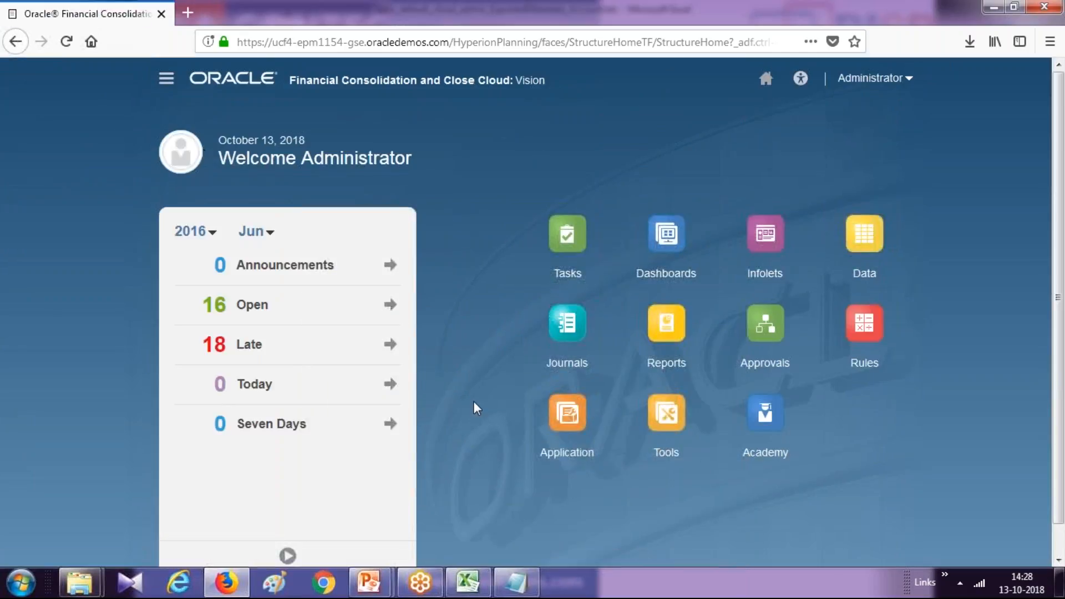
click(864, 274)
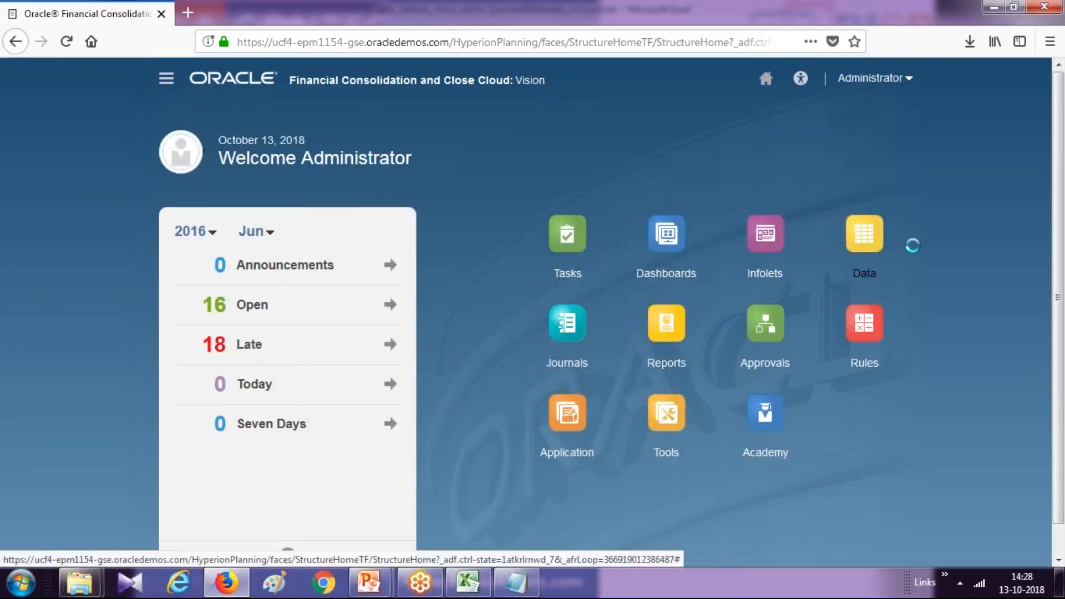